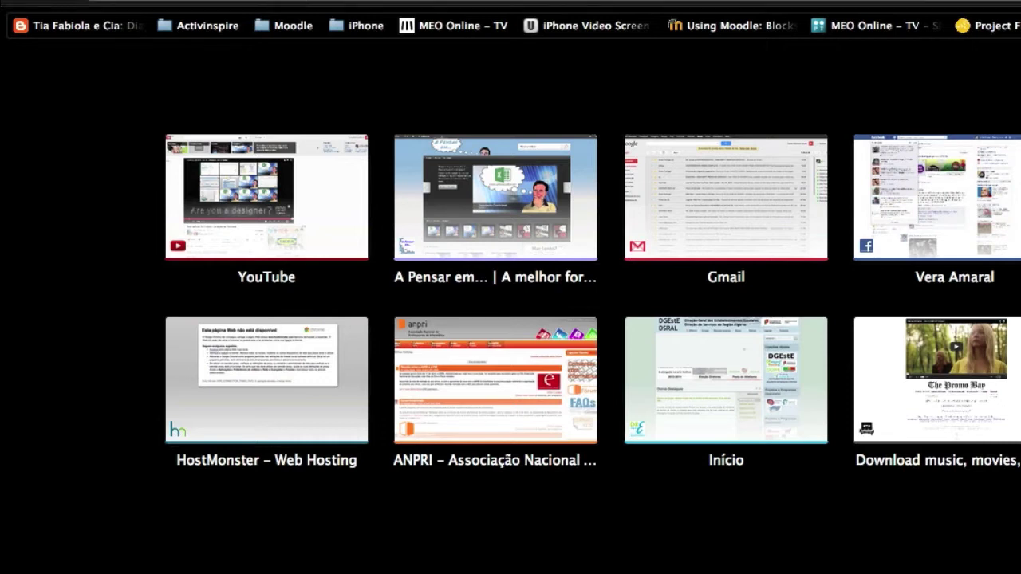
Search Google for joomla and open the JoomlaPT community site
type("joomla")
key("Return")
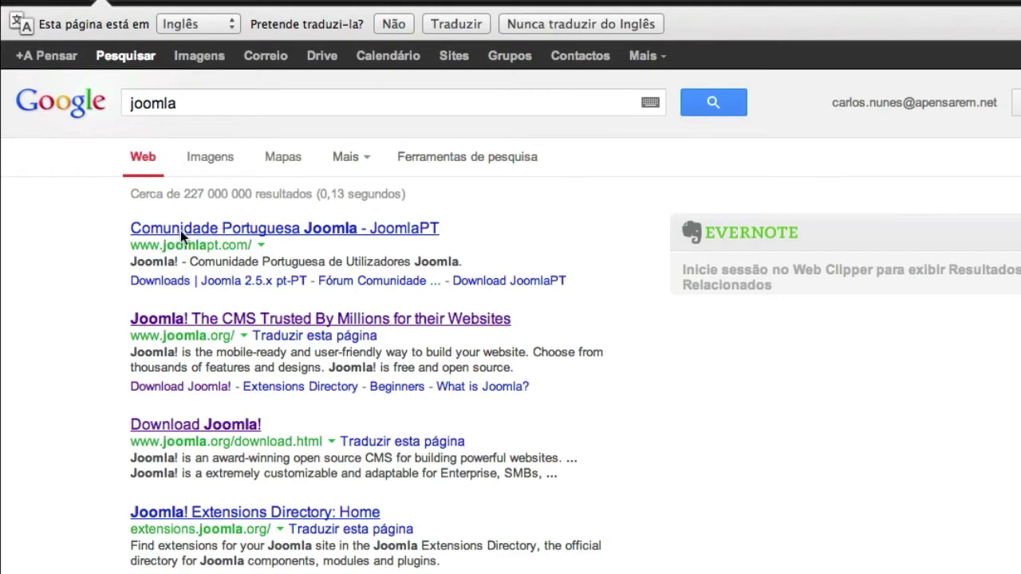
left_click(307, 228)
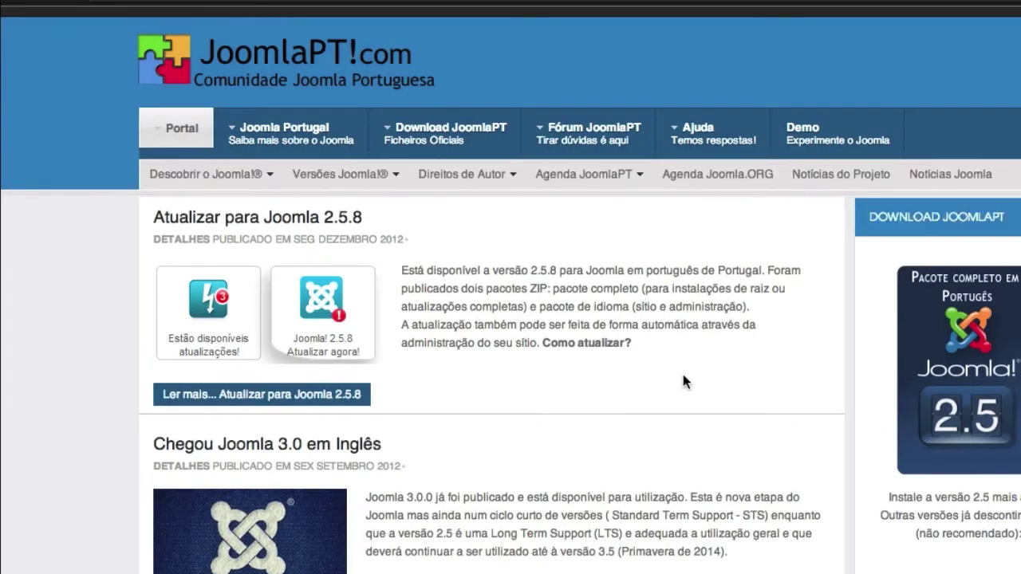
Go to the Joomla 2.5.x pt-PT downloads page and start the Joomla! 2.5.8 Completo pt-PT download
mouse_move(421, 124)
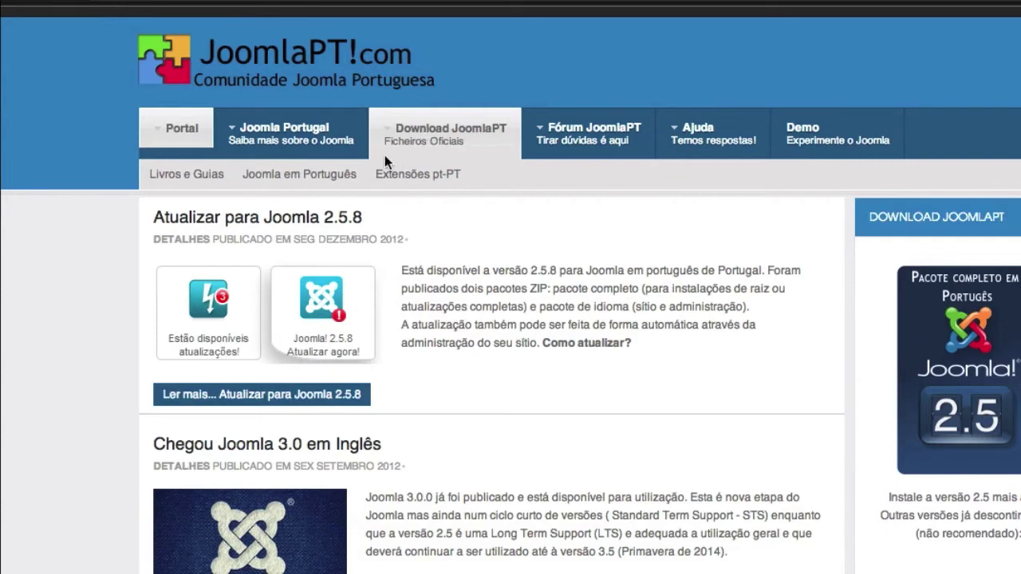
left_click(287, 177)
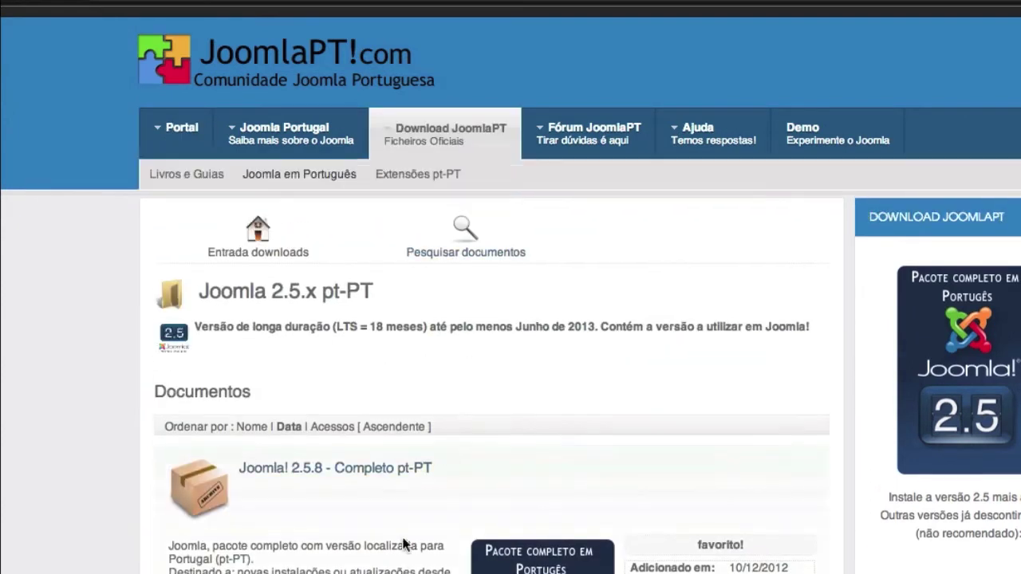
scroll(404, 544, "down", 5)
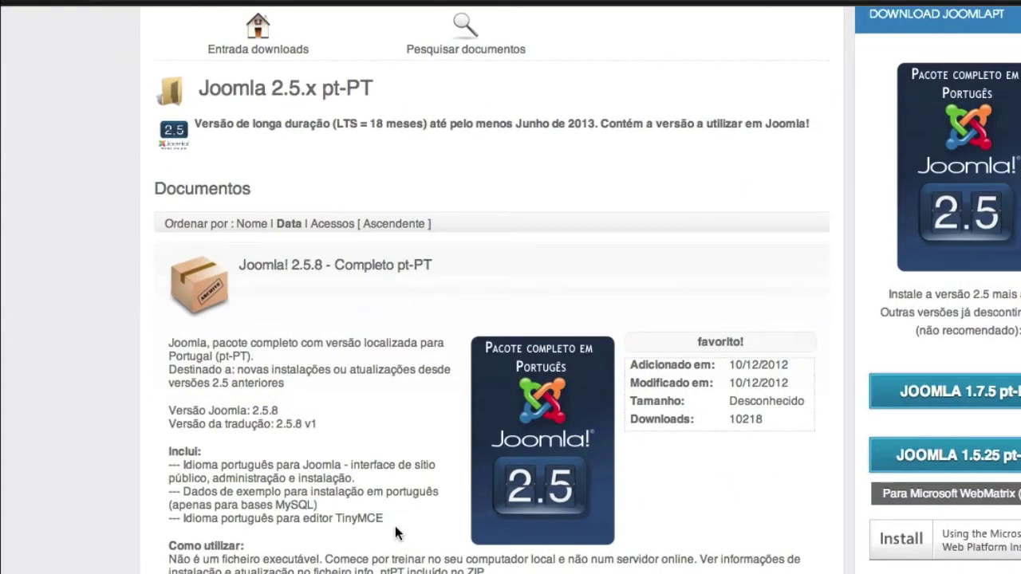
scroll(400, 421, "down", 9)
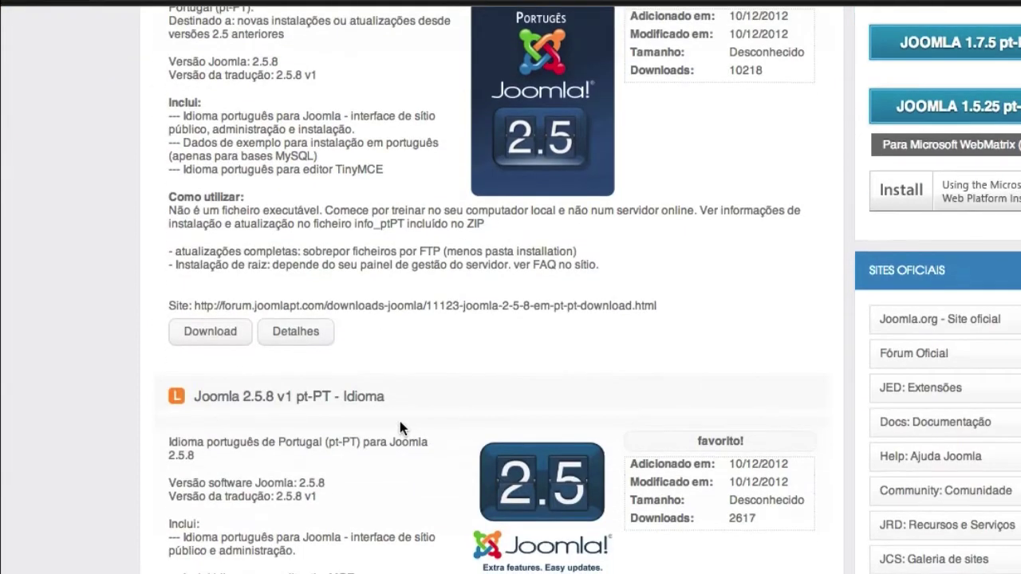
scroll(400, 421, "up", 4)
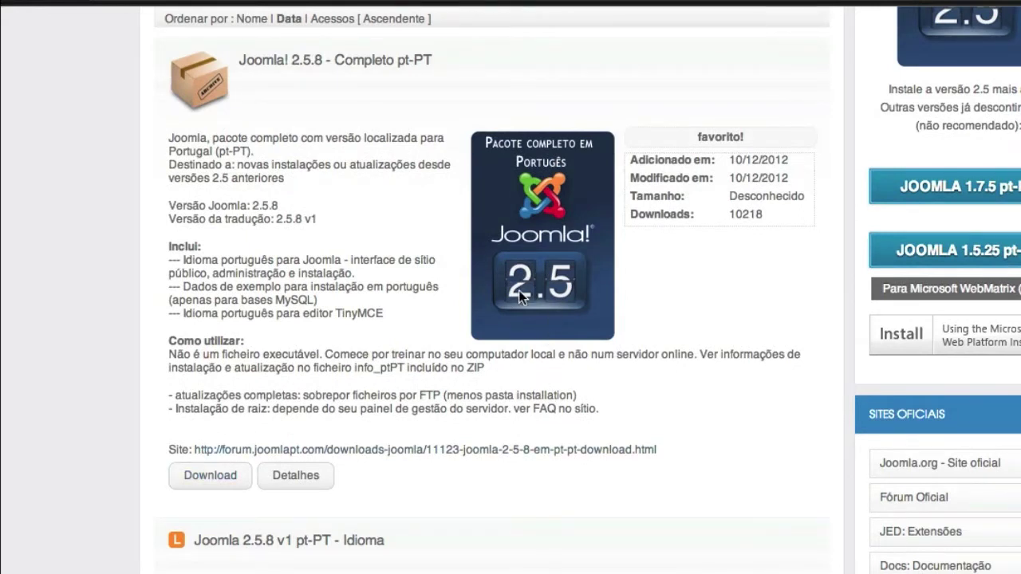
scroll(537, 373, "down", 1)
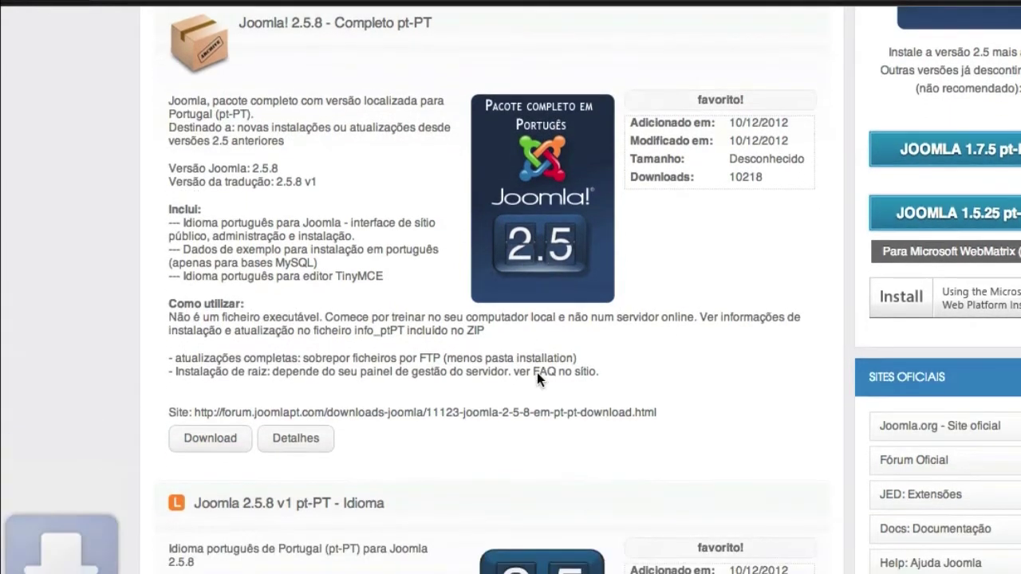
scroll(537, 373, "up", 1)
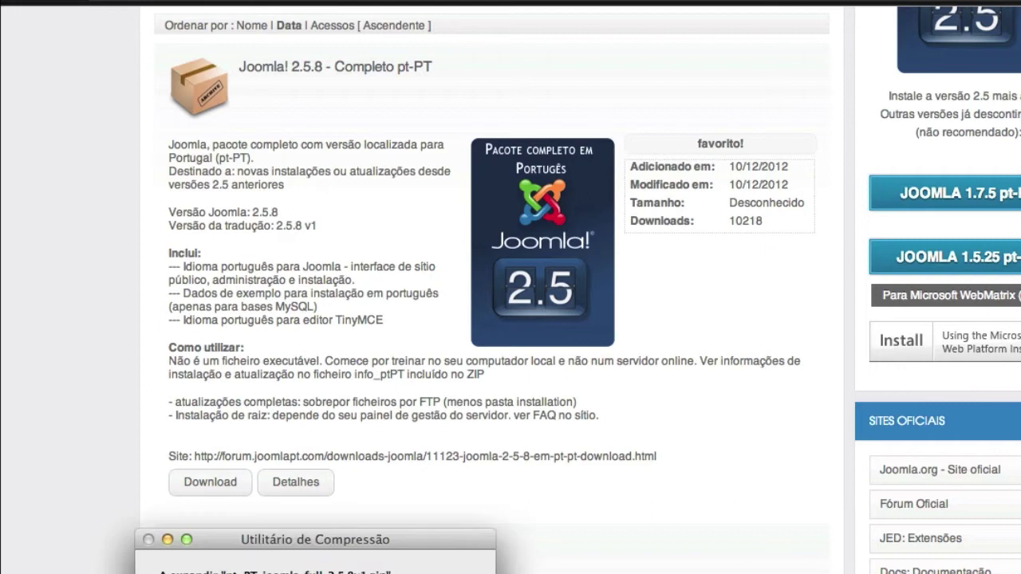
Open the extracted pt-PT_joomla_full_2.5.8v1 folder from the Downloads stack in Finder
left_click(1011, 573)
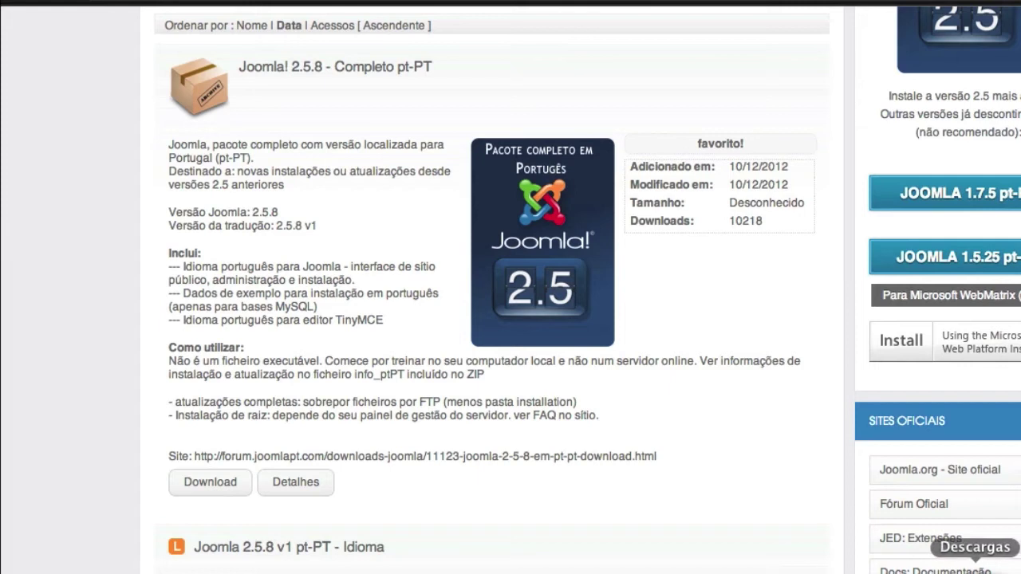
left_click(982, 572)
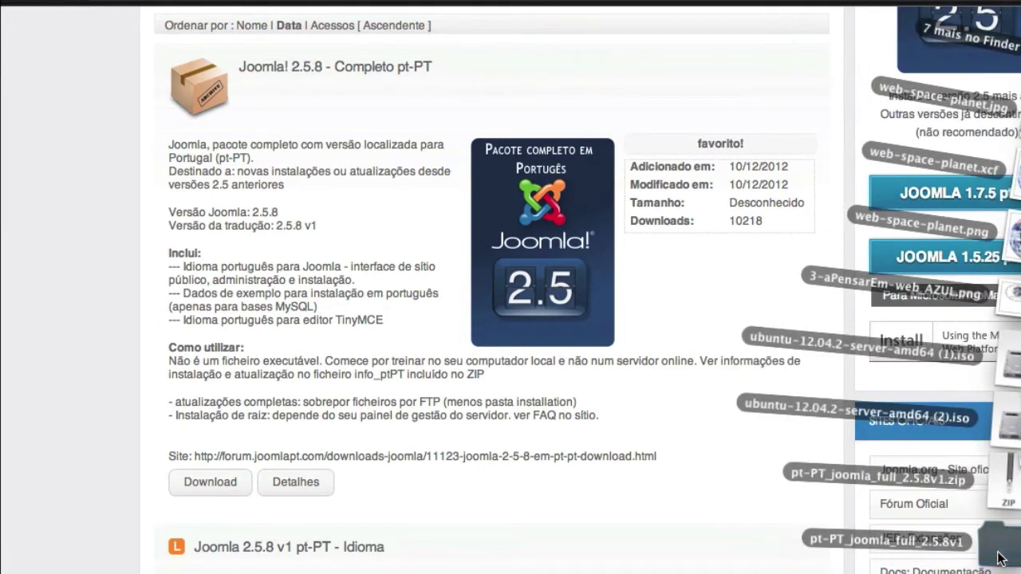
left_click(997, 552)
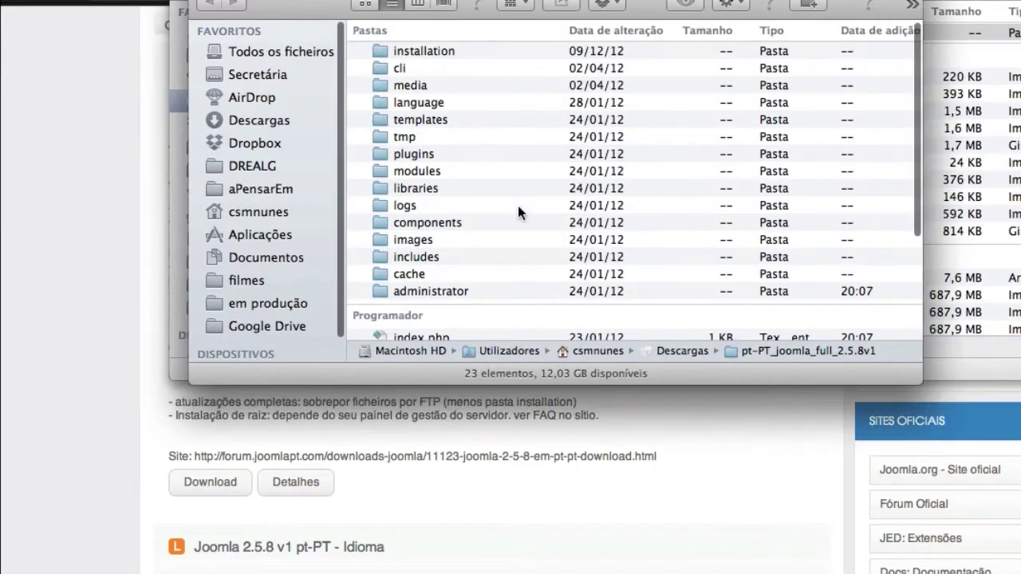
scroll(519, 212, "down", 3)
scroll(519, 212, "down", 4)
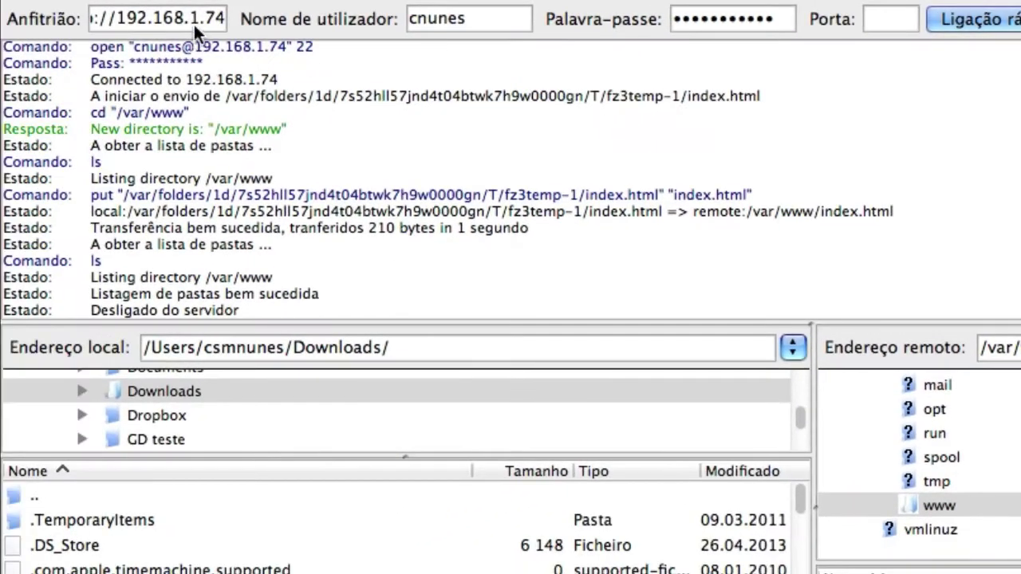
Reconnect to the server with Quickconnect on port 22, dropping the current connection
left_click(894, 18)
type("22")
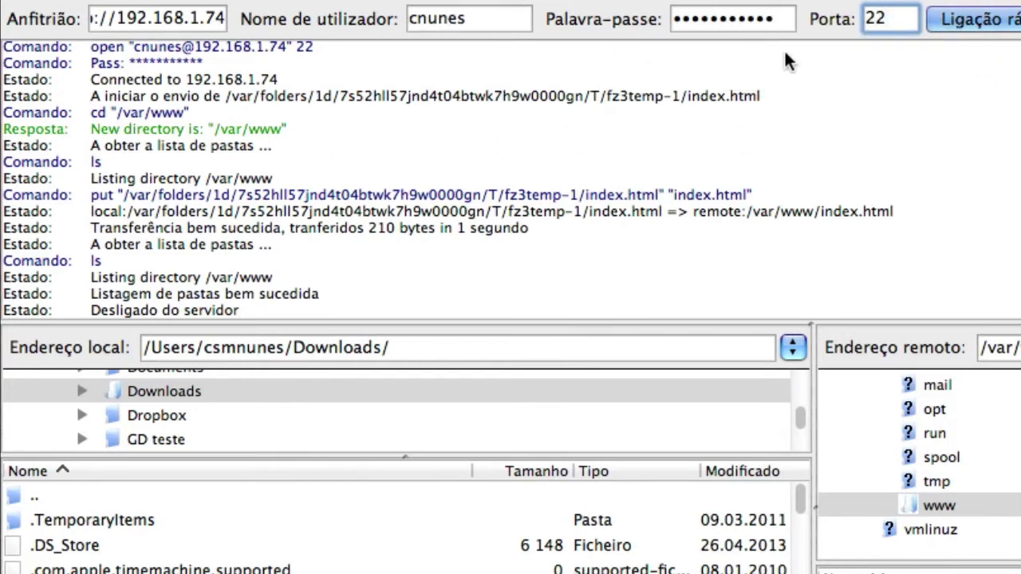
left_click(983, 24)
left_click(751, 484)
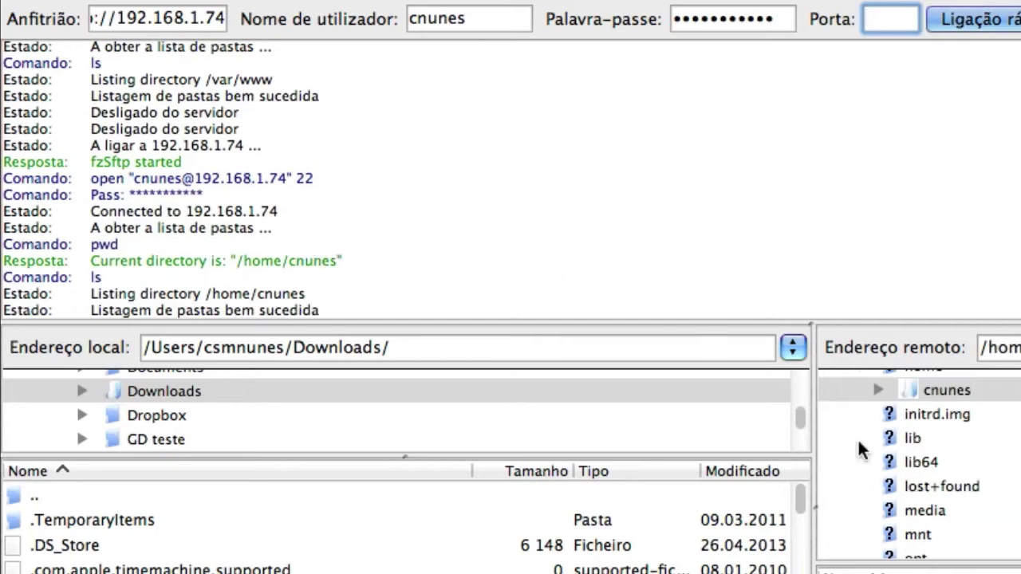
Browse the remote tree from / down to the /var/www folder
scroll(918, 447, "up", 3)
scroll(910, 429, "down", 2)
scroll(910, 429, "up", 2)
left_click(834, 386)
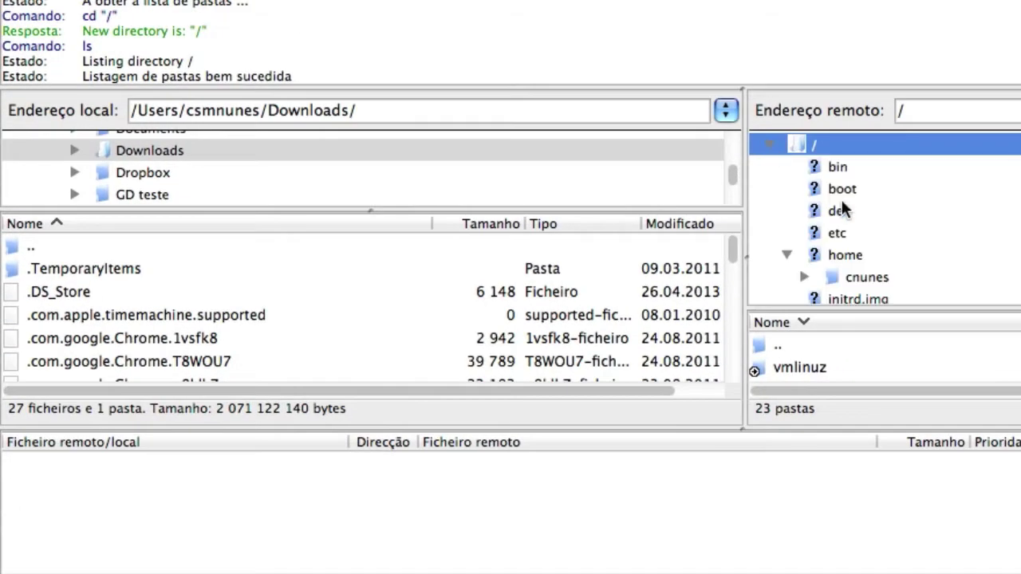
scroll(840, 204, "down", 5)
left_click(839, 252)
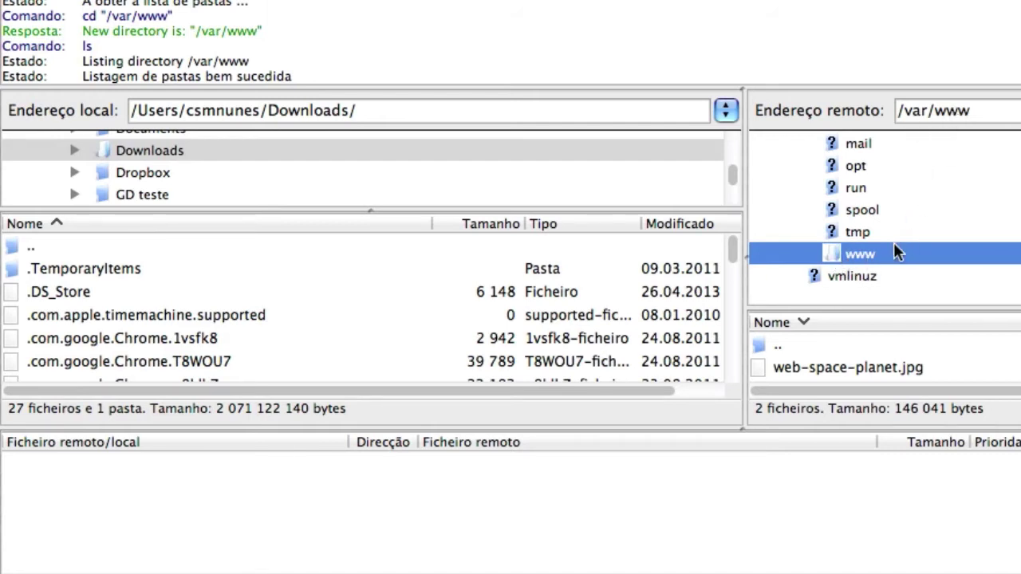
scroll(901, 361, "down", 1)
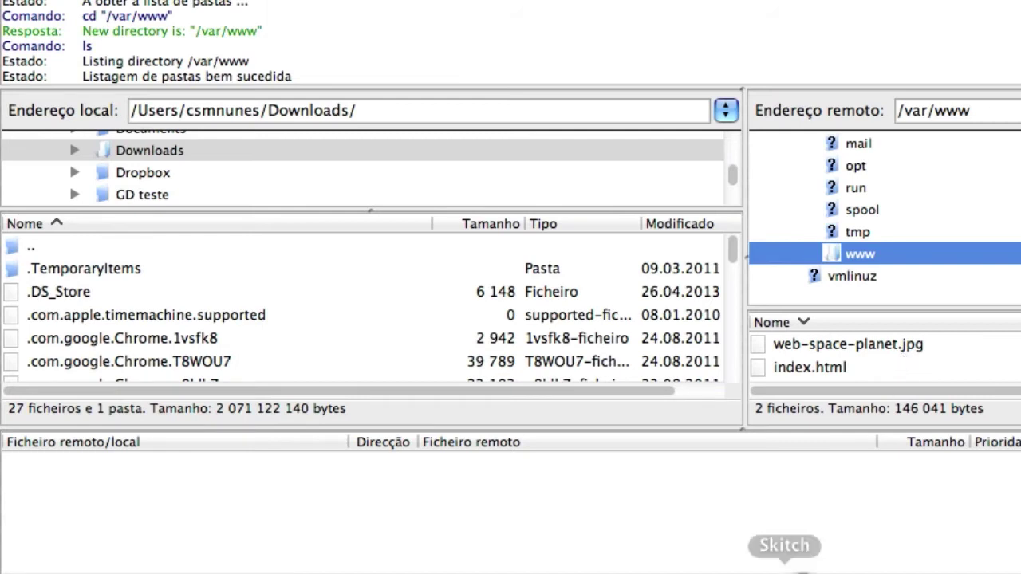
Rename the extracted Joomla folder to joomla and drag it into FileZilla's remote /var/www pane
left_click(1015, 555)
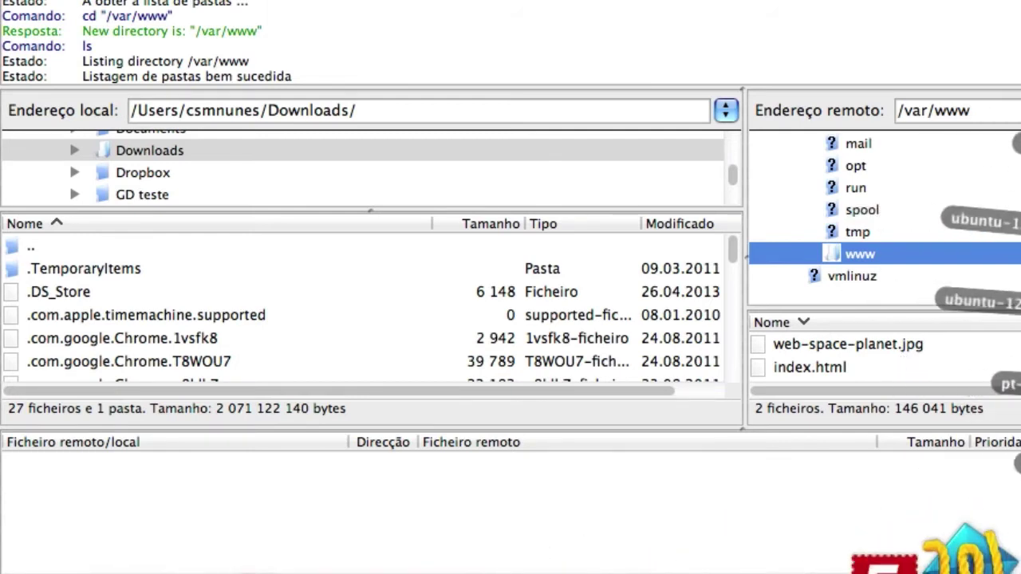
left_click(1016, 64)
key("Return")
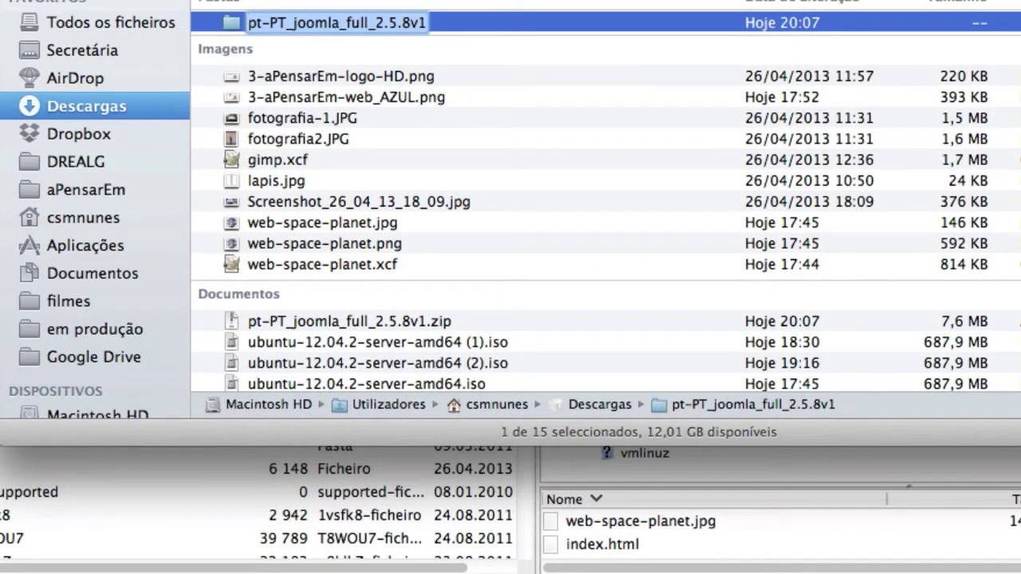
type("joomla")
key("Return")
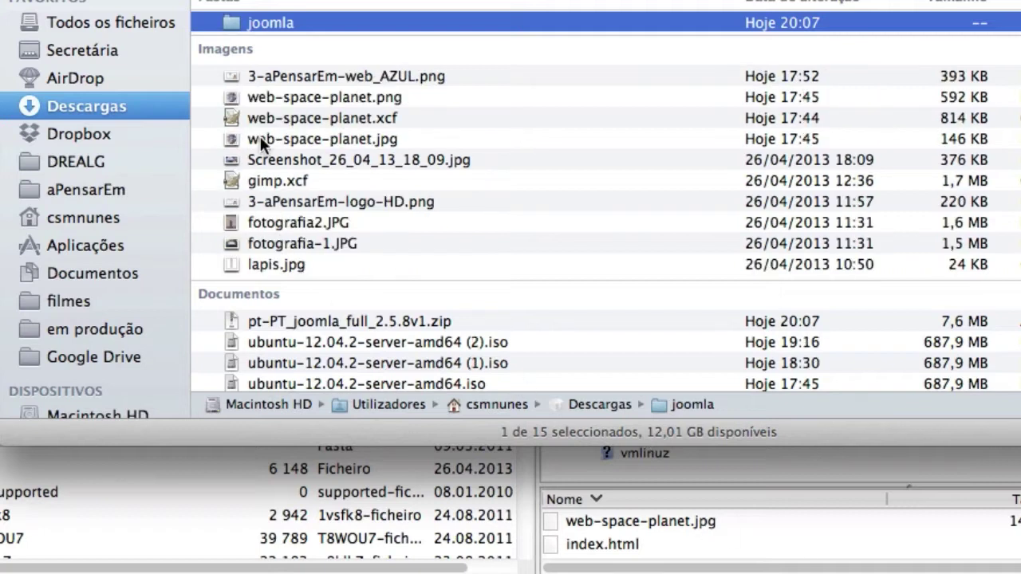
left_click_drag(240, 24, 696, 563)
key("super+Tab")
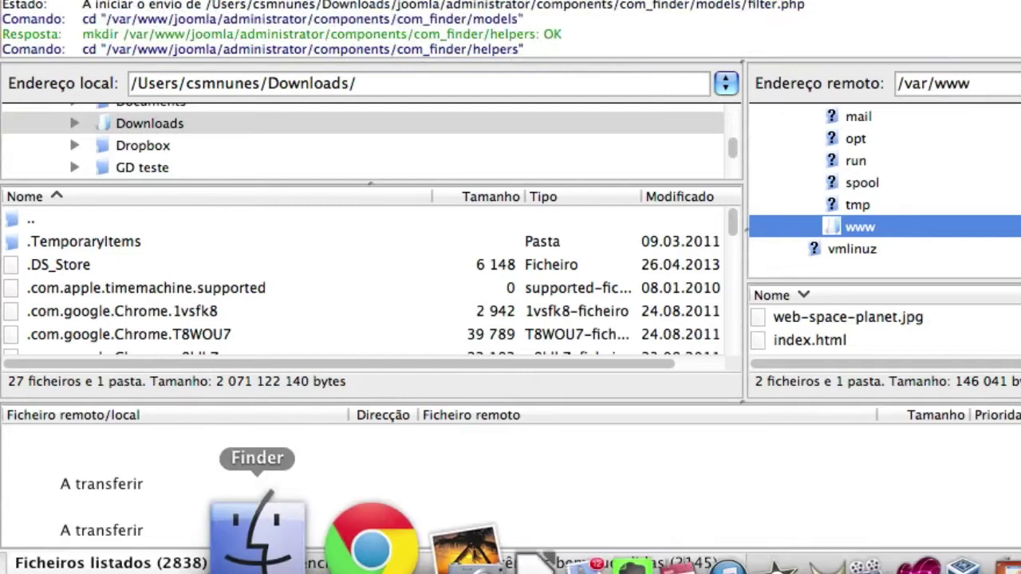
Load web/phpmyadmin in the web browser
left_click(296, 526)
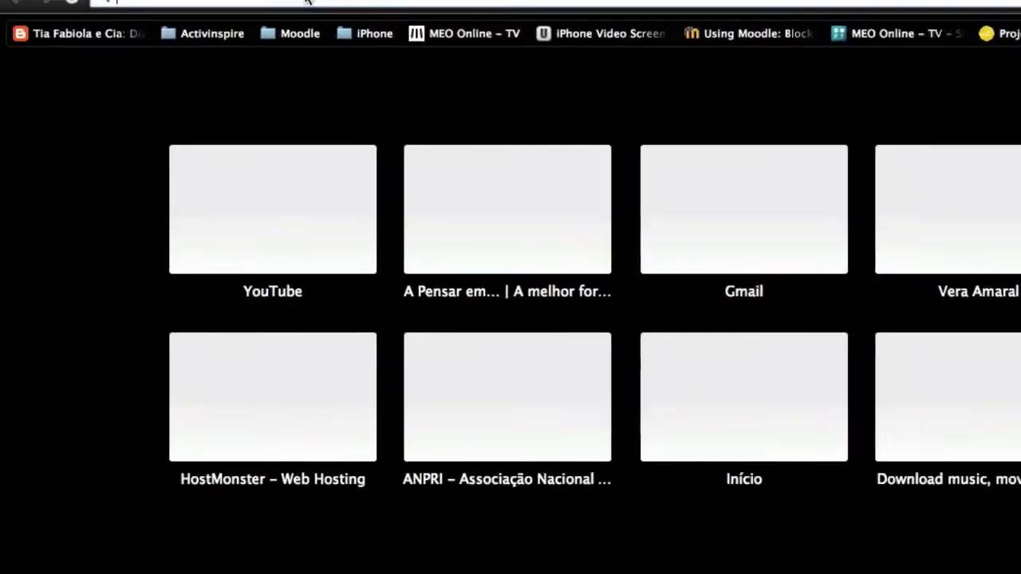
type("web")
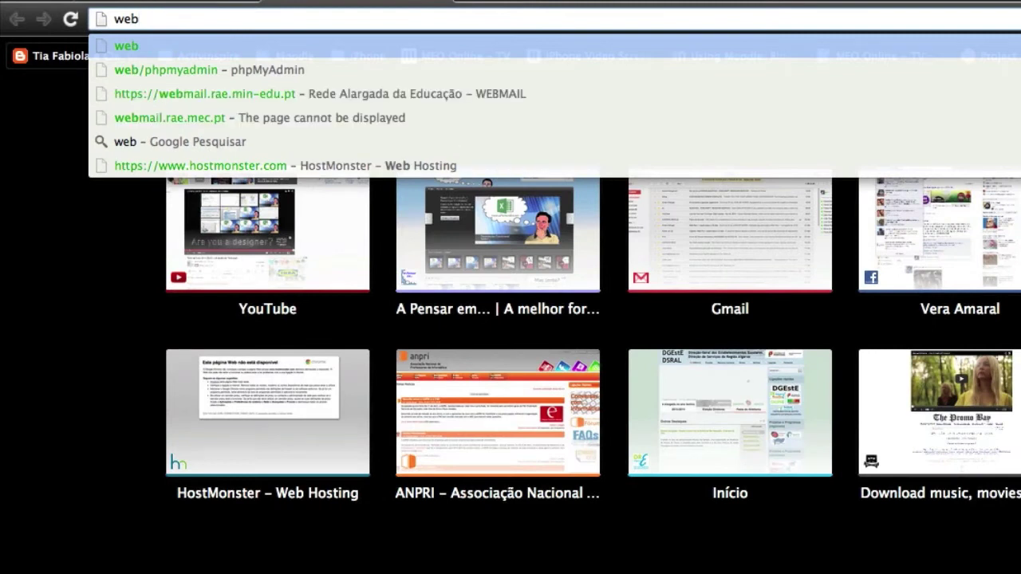
type("/")
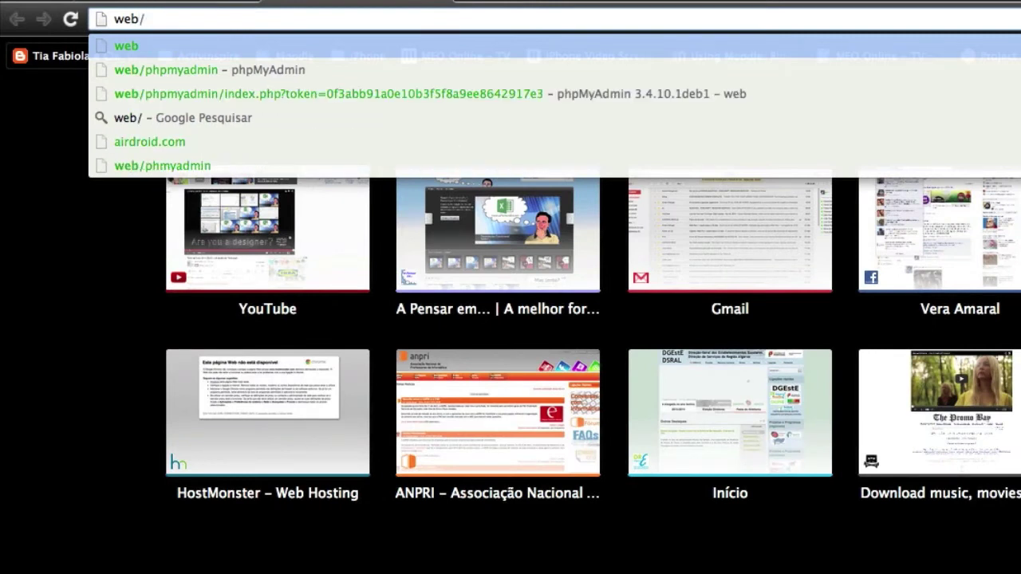
key("Down")
key("Return")
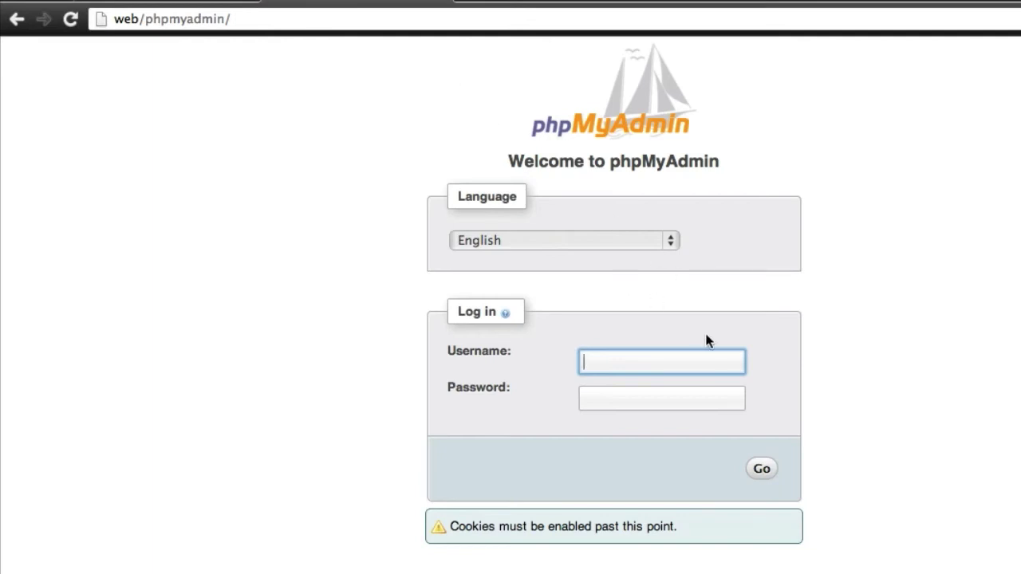
Log in to phpMyAdmin as root with the account password and show the Databases page
key("Tab")
key("Return")
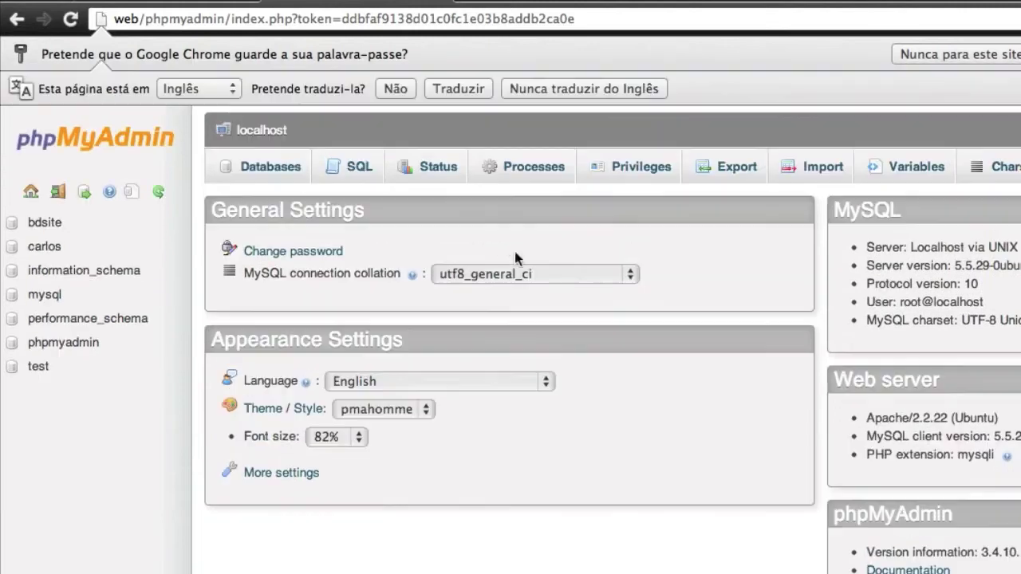
left_click(269, 166)
left_click(279, 310)
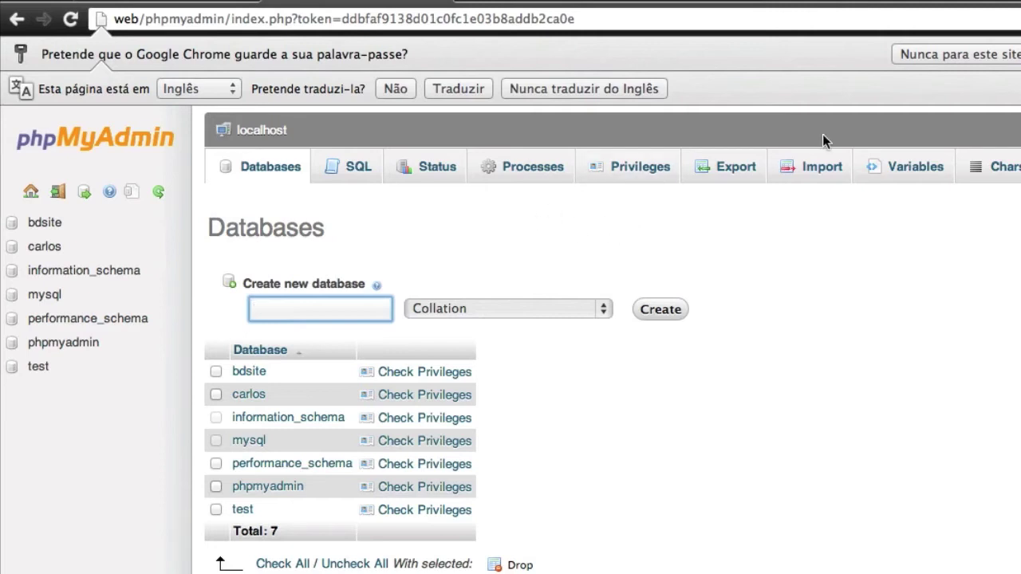
Add a new phpMyAdmin user named joomla restricted to the local host
left_click(648, 175)
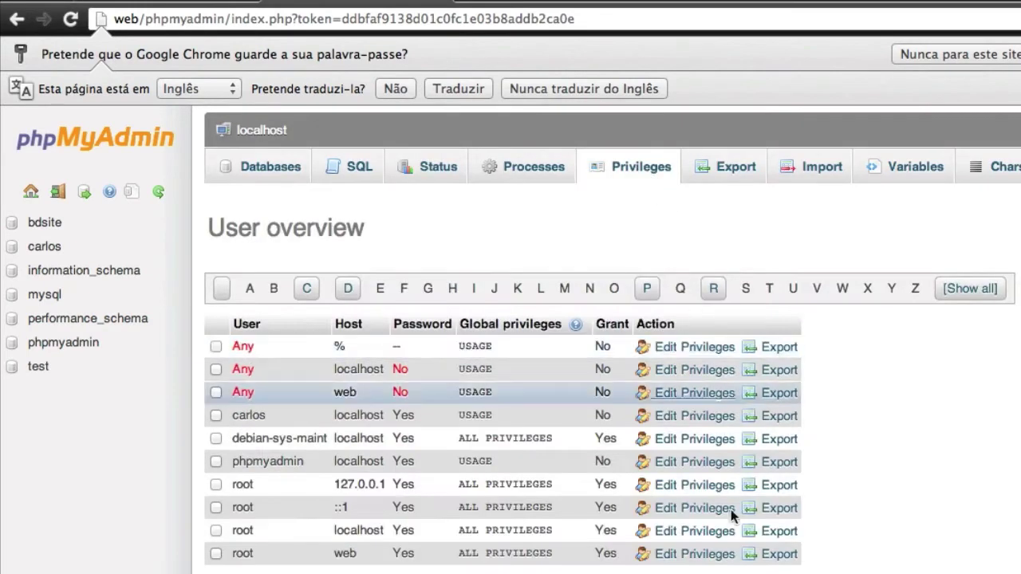
scroll(511, 519, "down", 3)
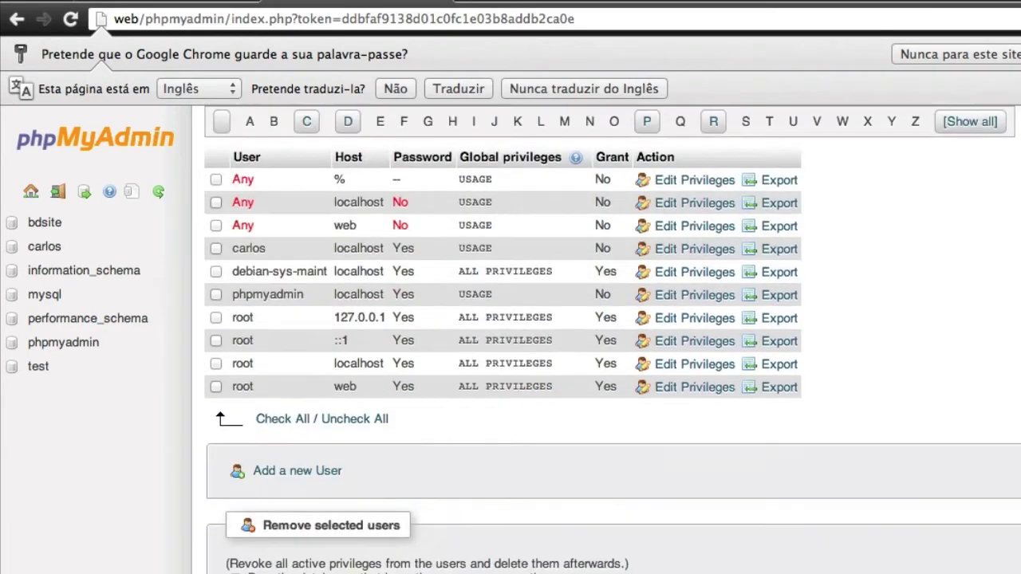
left_click(283, 473)
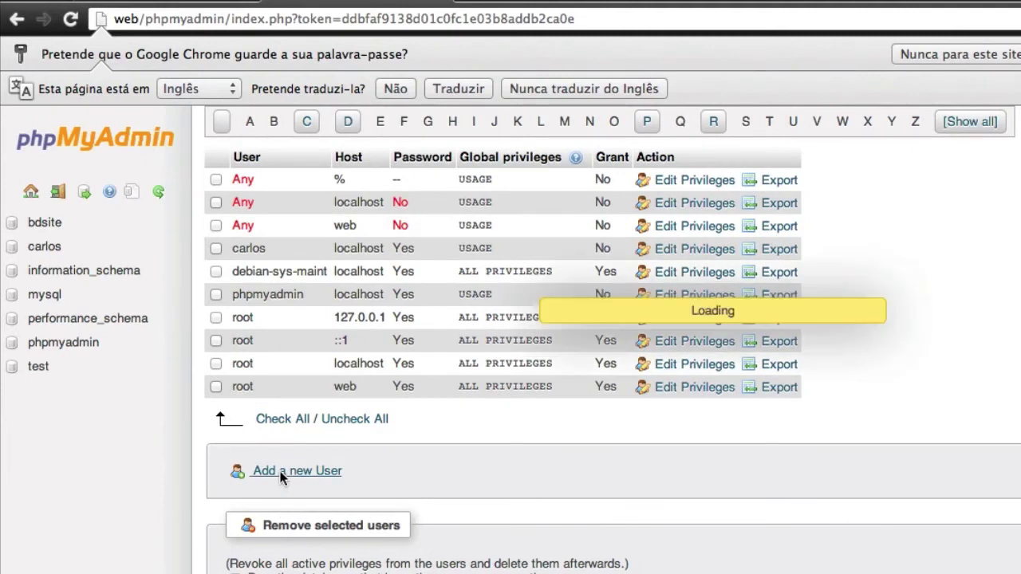
left_click(765, 321)
type("joomla")
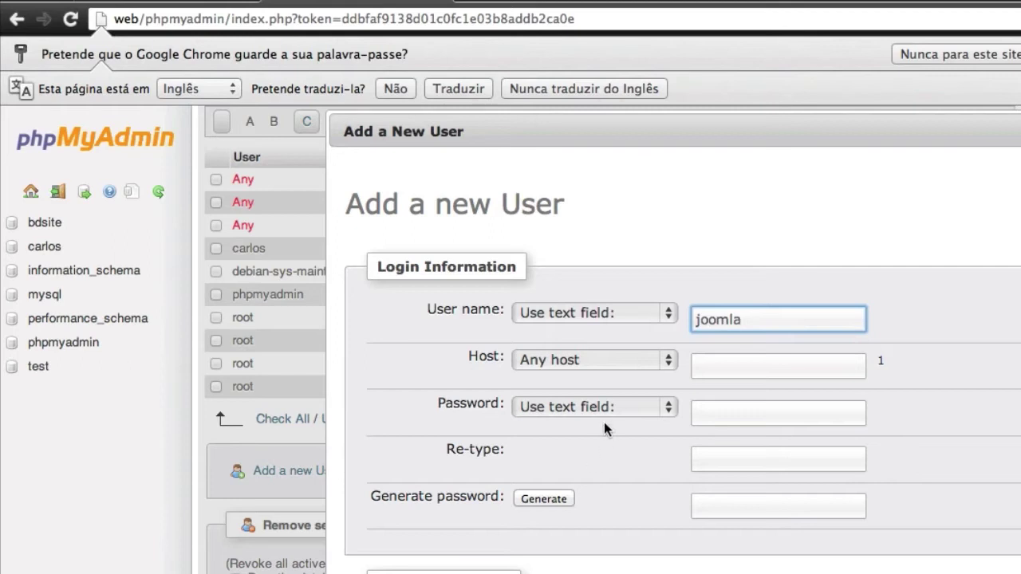
left_click(580, 361)
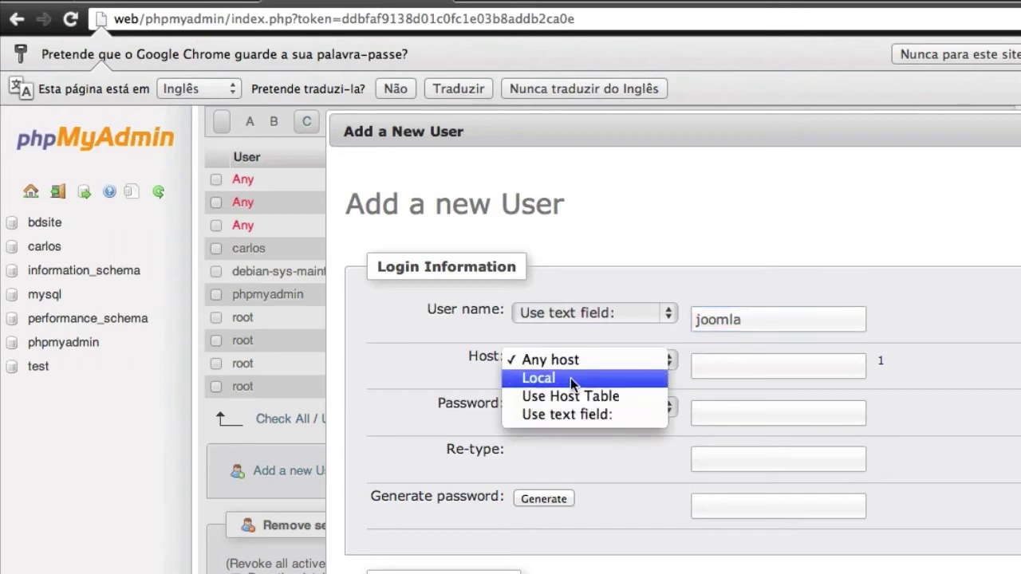
left_click(570, 378)
Set the user's password, create a same-named database with all privileges, and reload the page
left_click(718, 415)
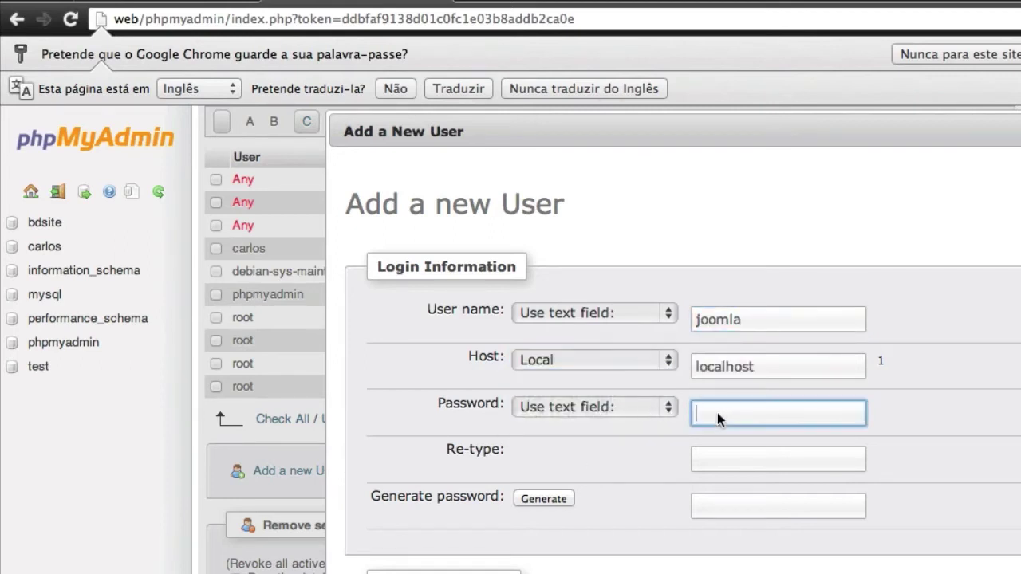
key("Tab")
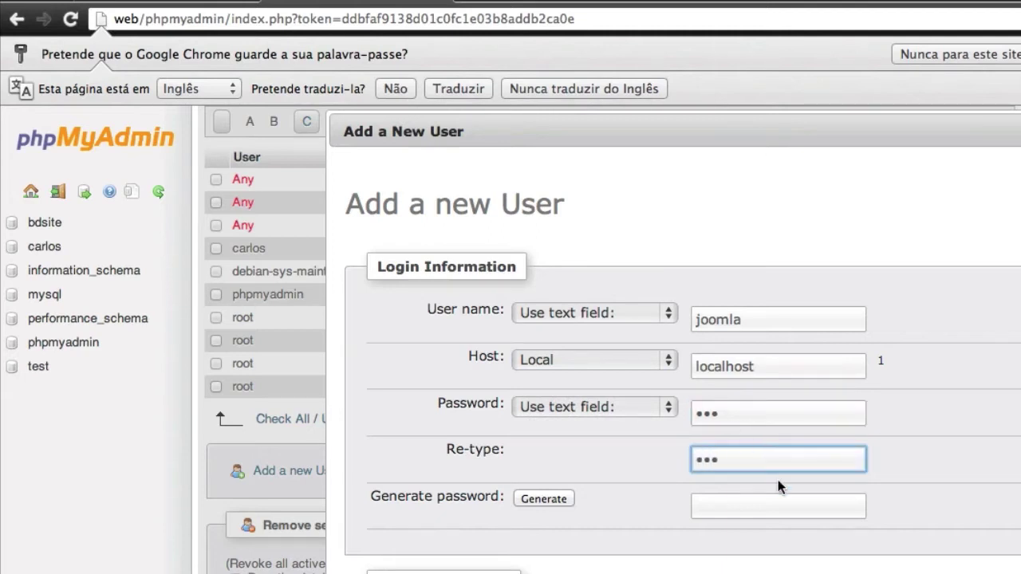
scroll(779, 487, "down", 3)
left_click(376, 450)
scroll(654, 478, "down", 10)
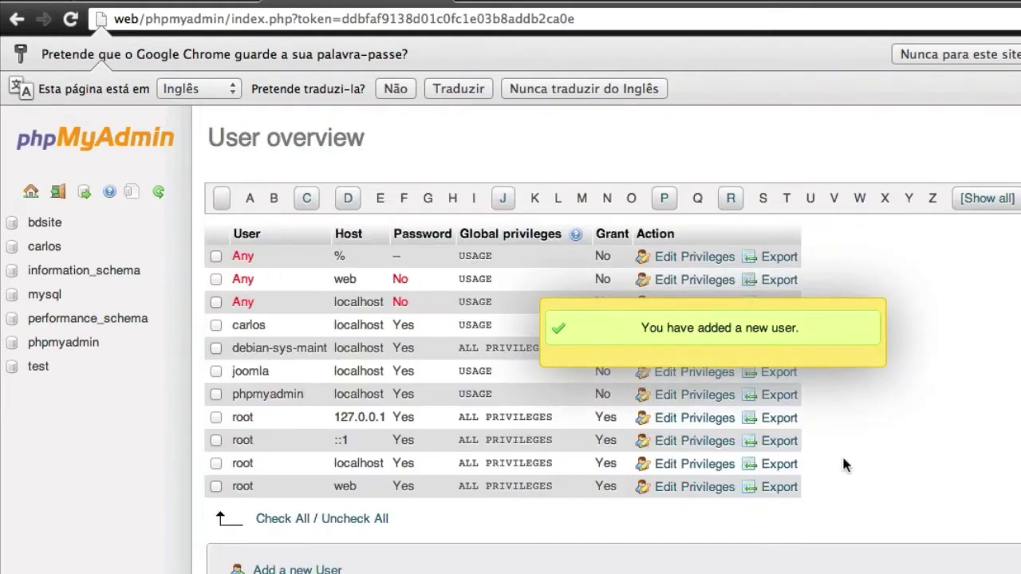
left_click(70, 18)
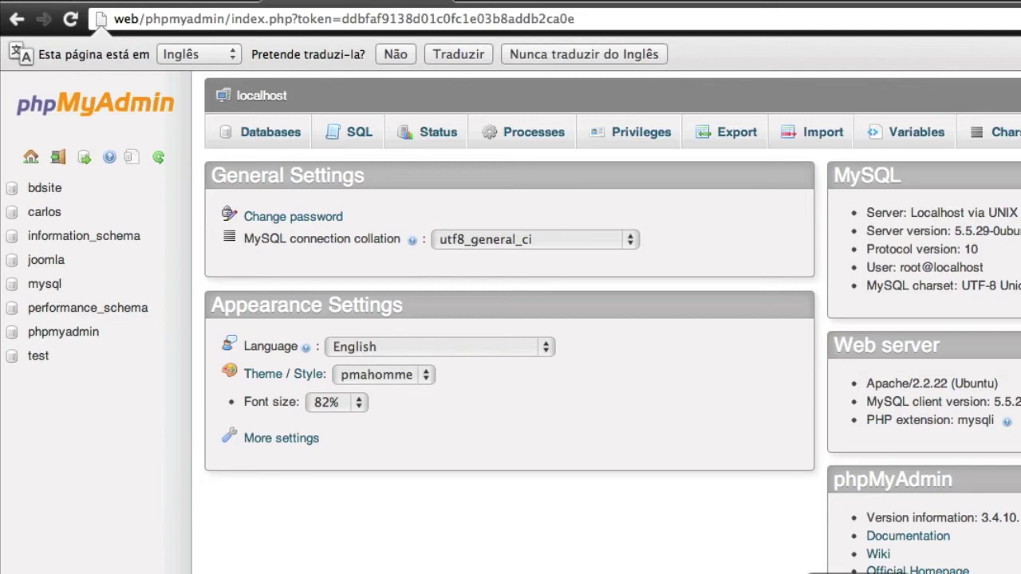
In FileZilla, expand www in the remote tree and open the joomla folder
key("super+Tab")
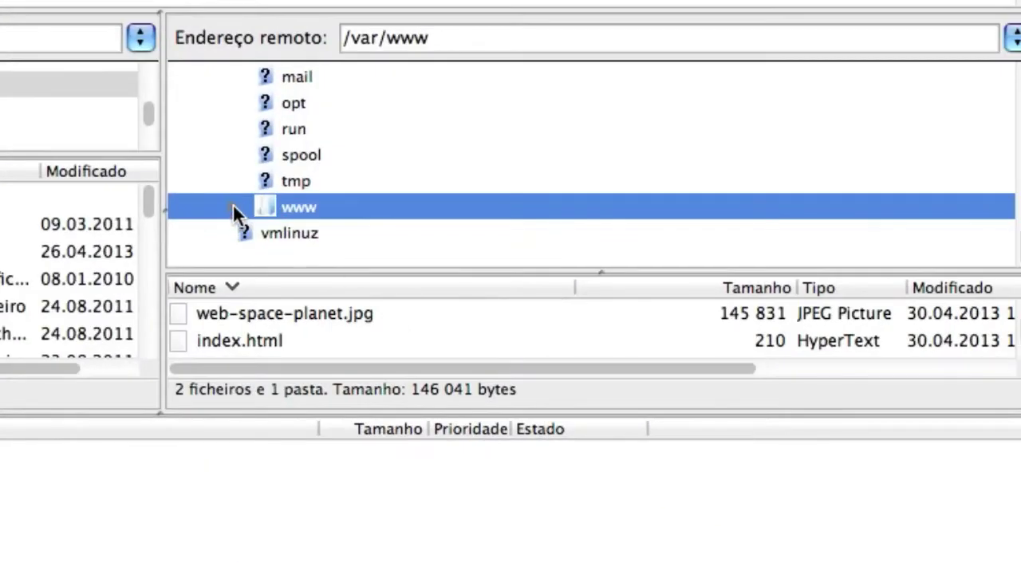
left_click(233, 208)
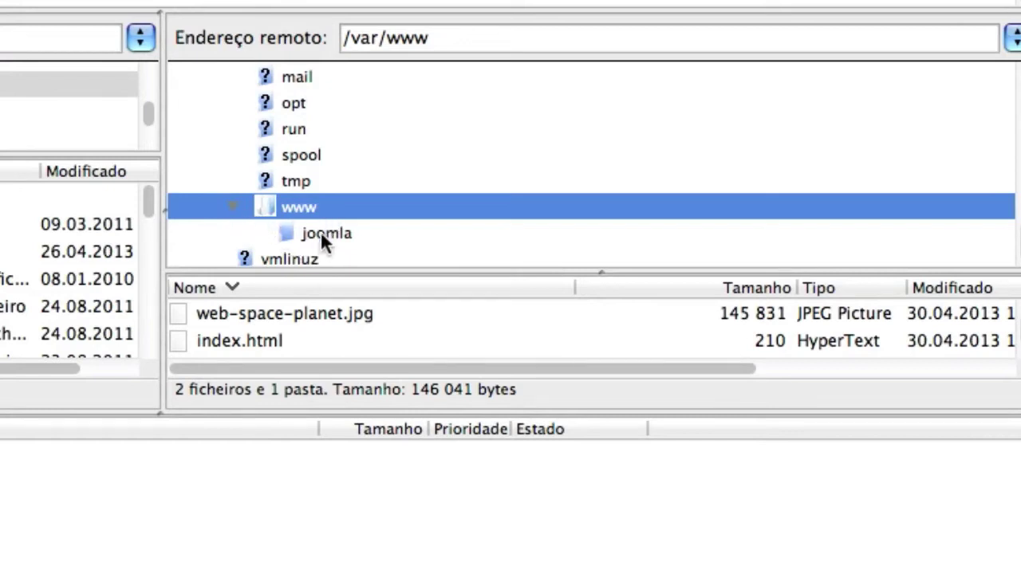
left_click(320, 230)
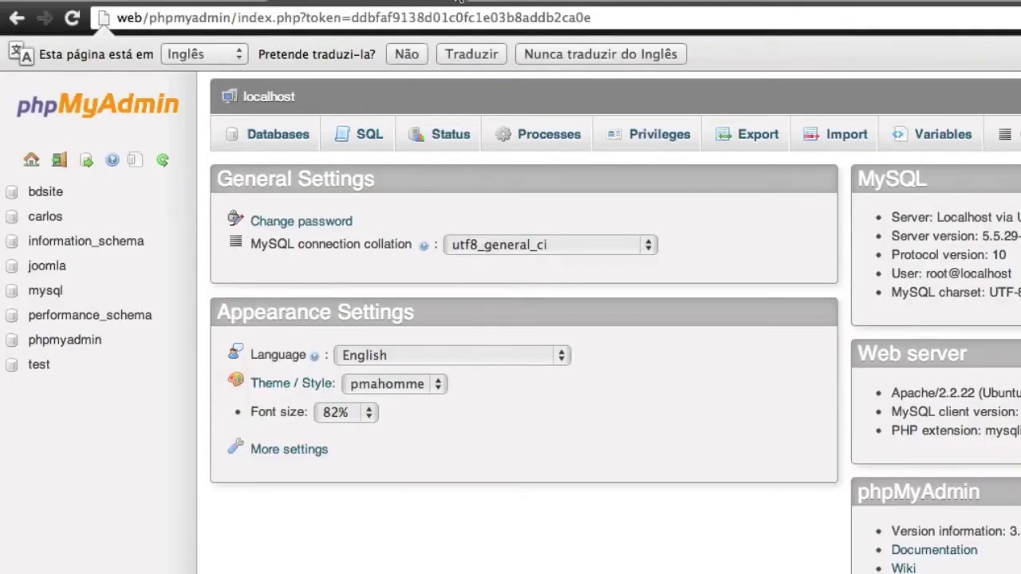
Load the Joomla installer at web/joomla in a new tab and choose Português (pt-PT)
left_click(496, 2)
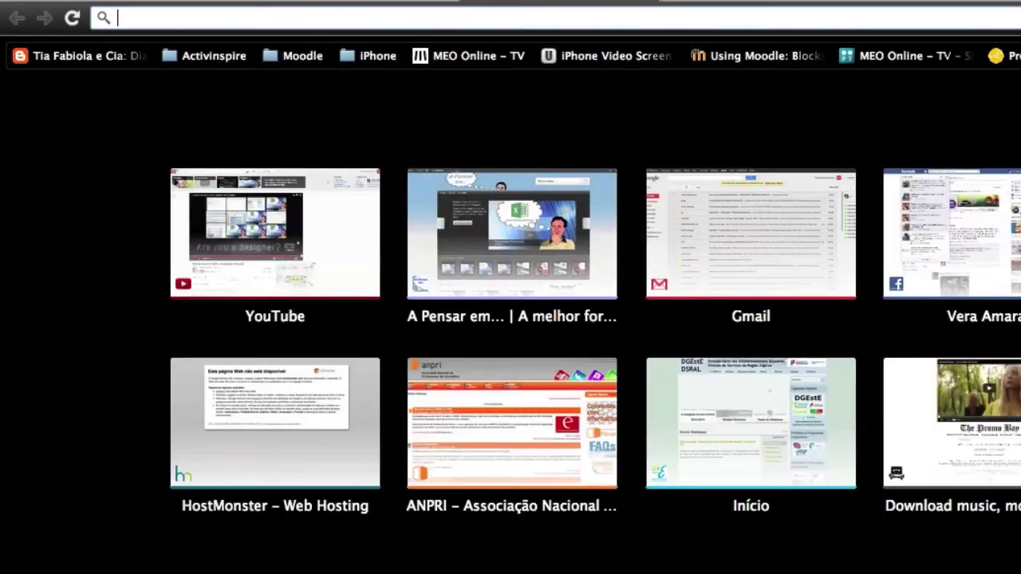
type("web/joomla")
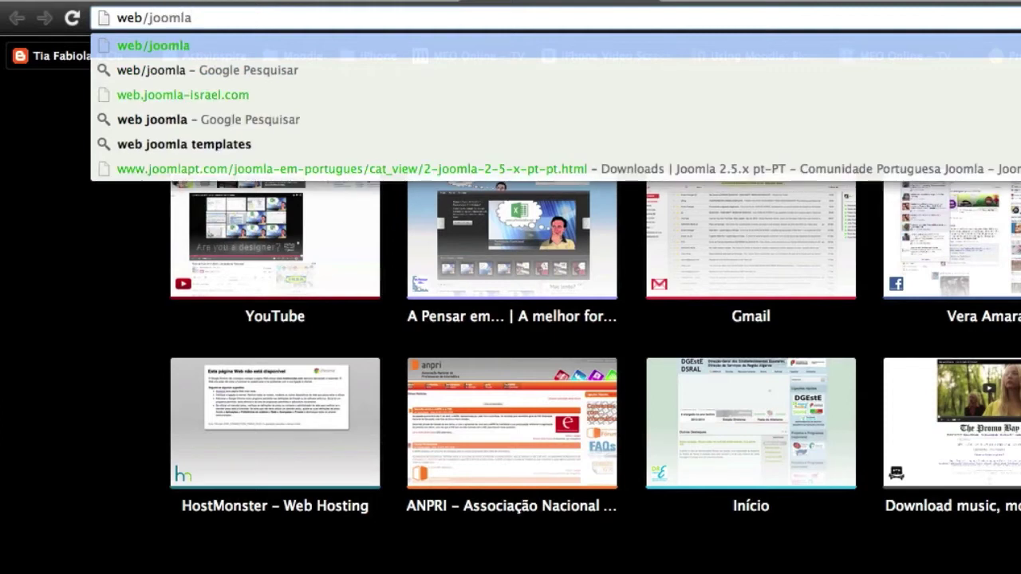
key("shift+Left")
key("shift+Left")
key("shift+Left")
key("Right")
key("Right")
key("Return")
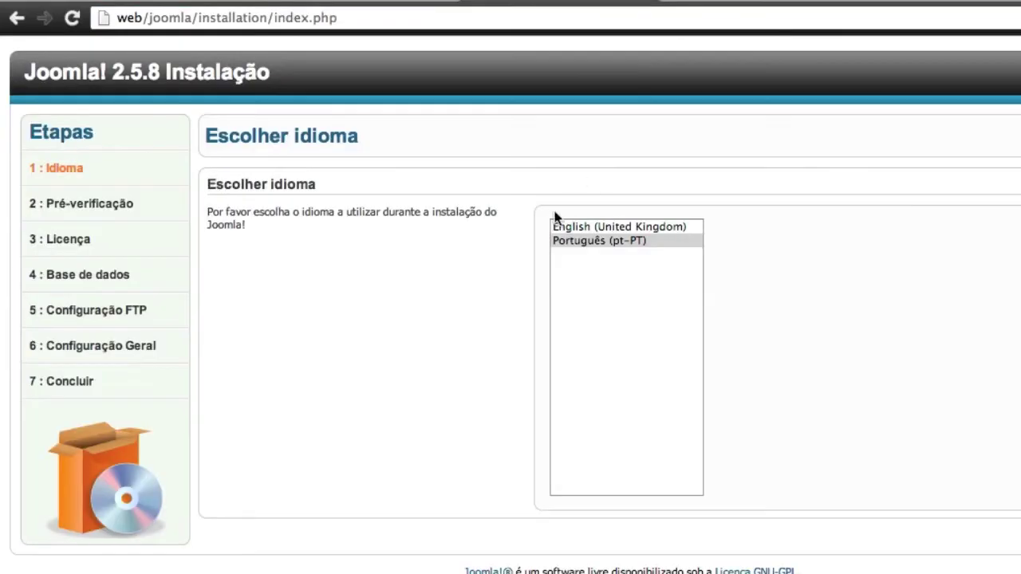
left_click(603, 244)
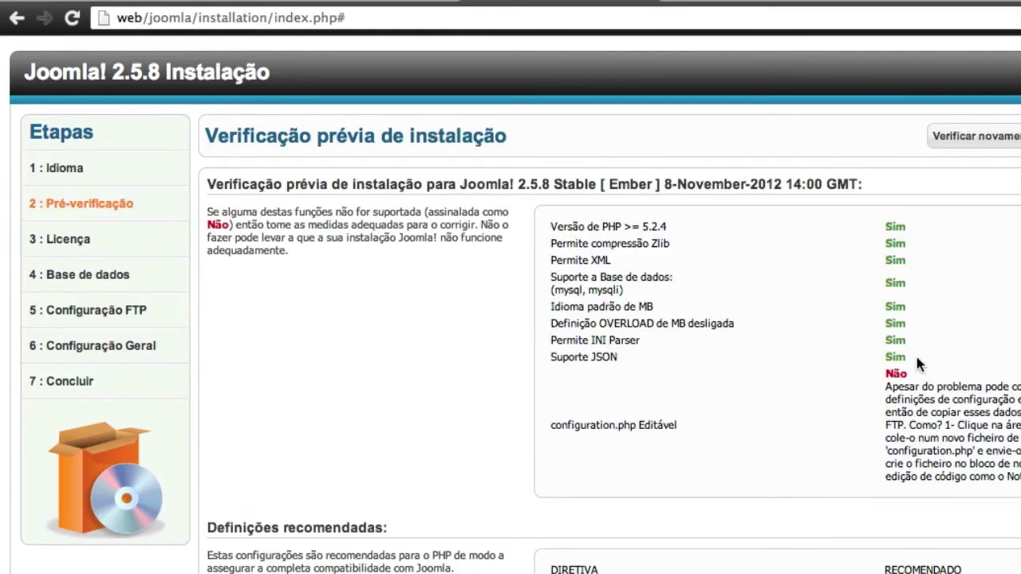
Review the pre-installation check results, including the output buffering warning, and continue to the licence page
scroll(925, 399, "down", 2)
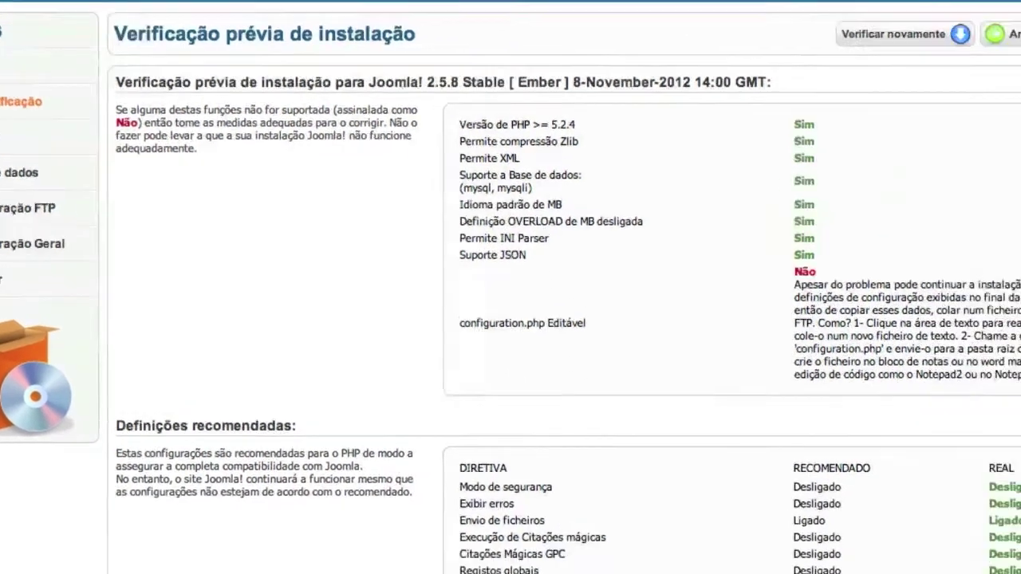
left_click_drag(422, 515, 853, 518)
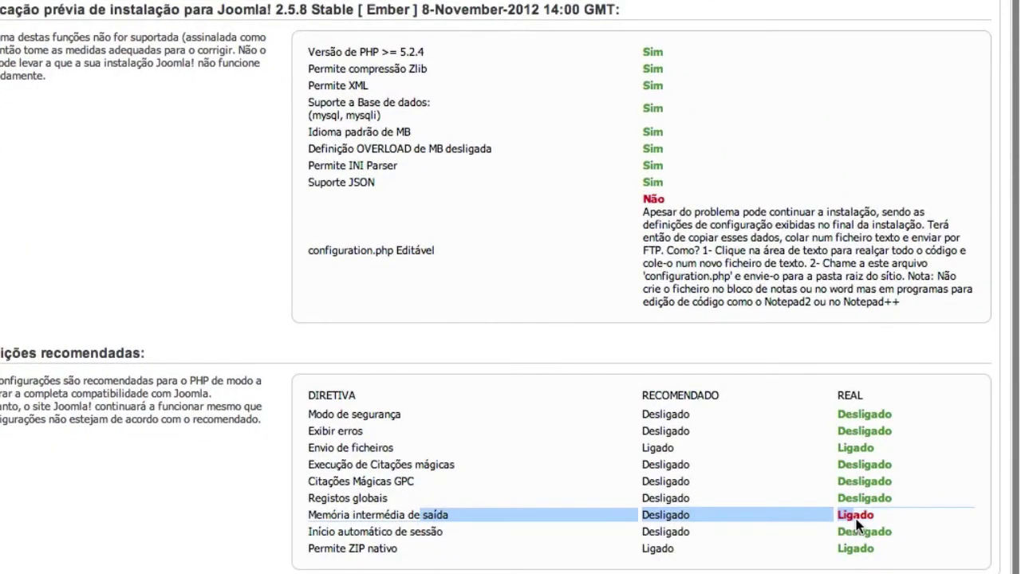
left_click(348, 525)
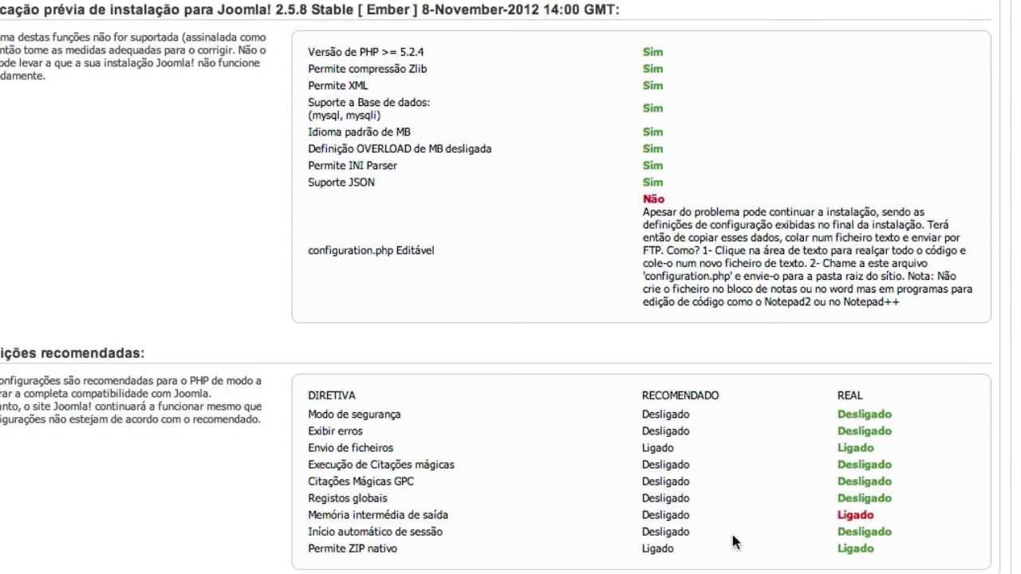
scroll(738, 541, "up", 2)
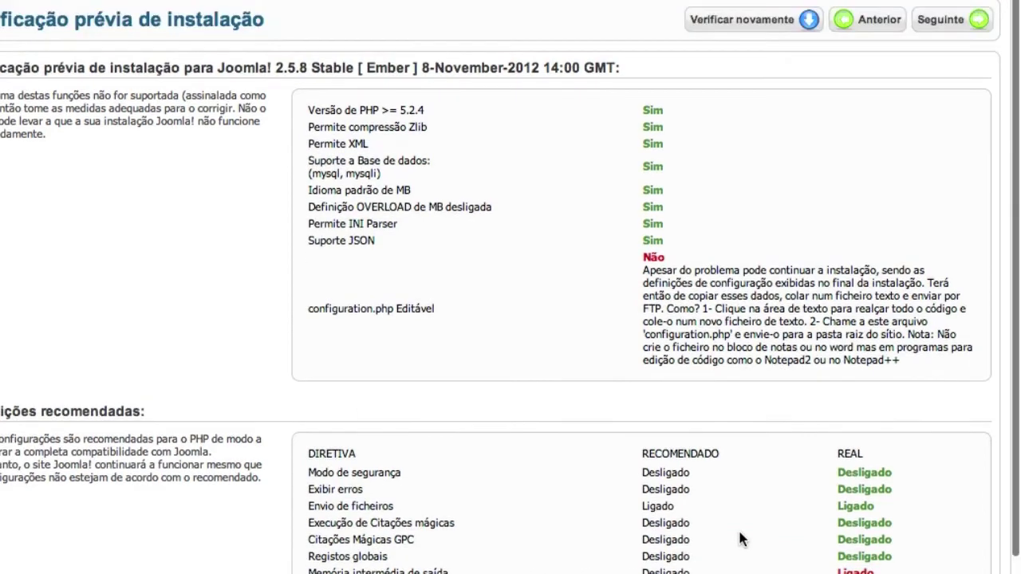
left_click(957, 29)
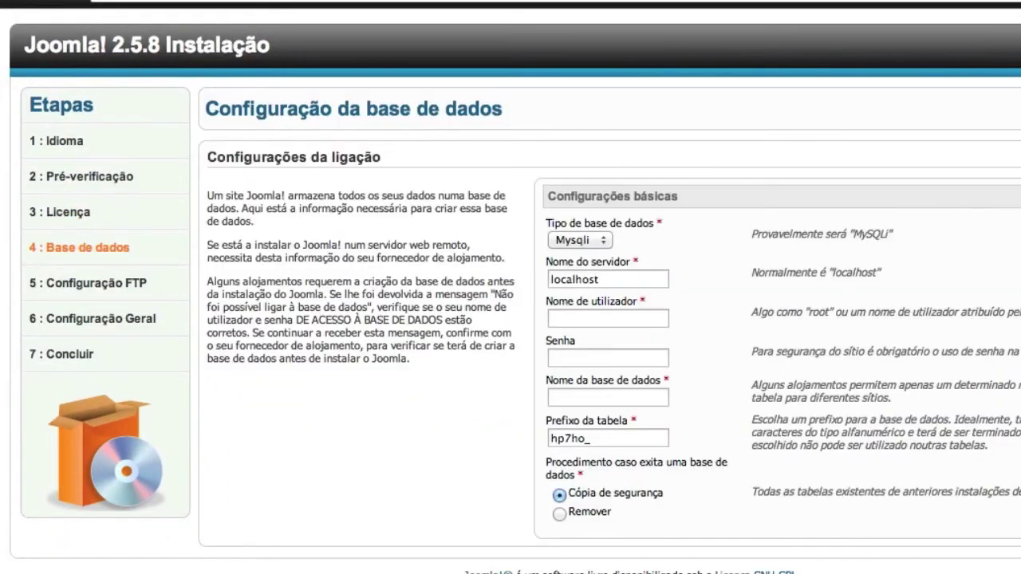
Enter Mysqli, localhost, user joomla, its password, database joomla and prefix hp7ho_, then submit
left_click(600, 241)
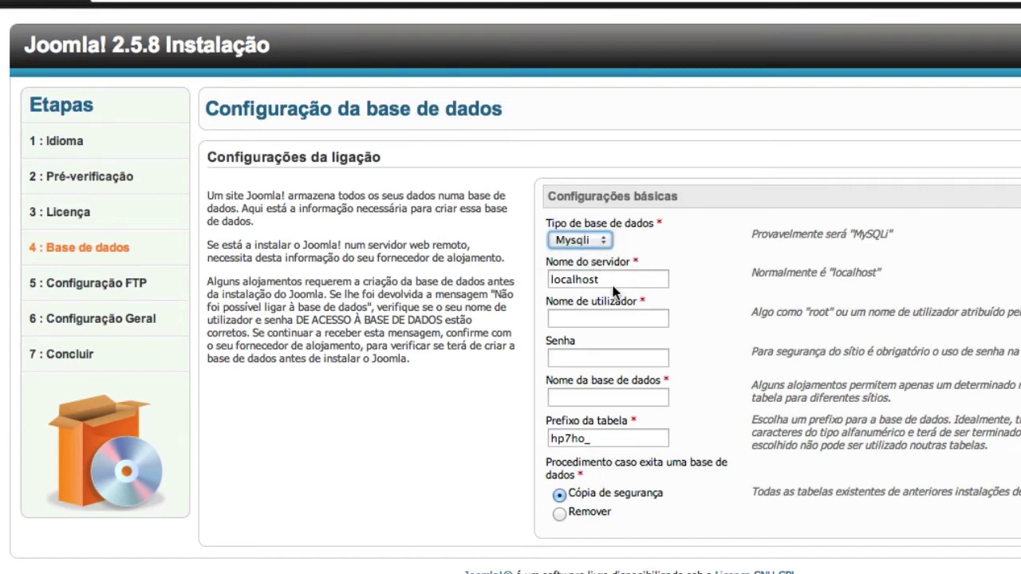
left_click(617, 275)
left_click(599, 317)
type("joomla")
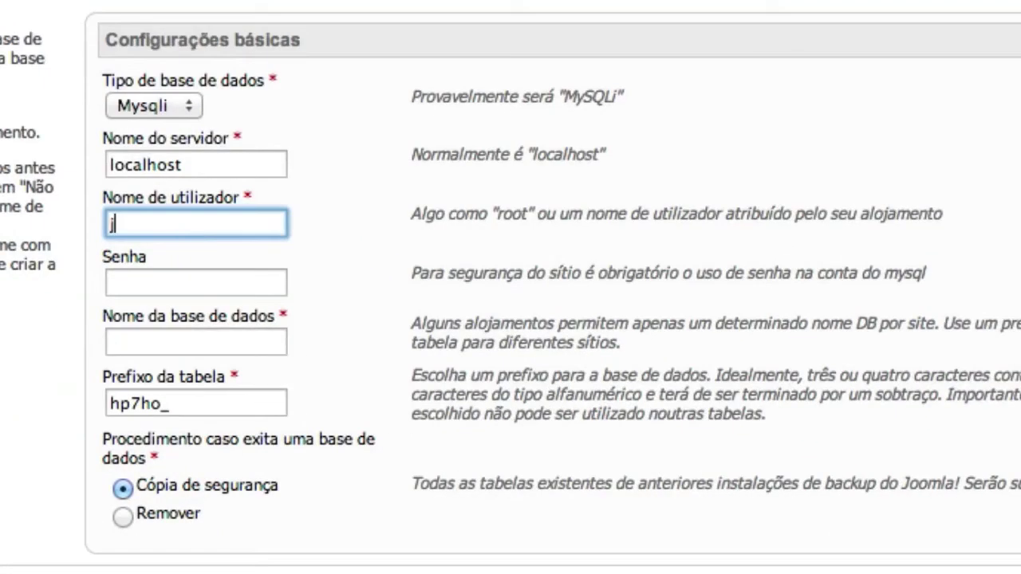
key("Tab")
type("••")
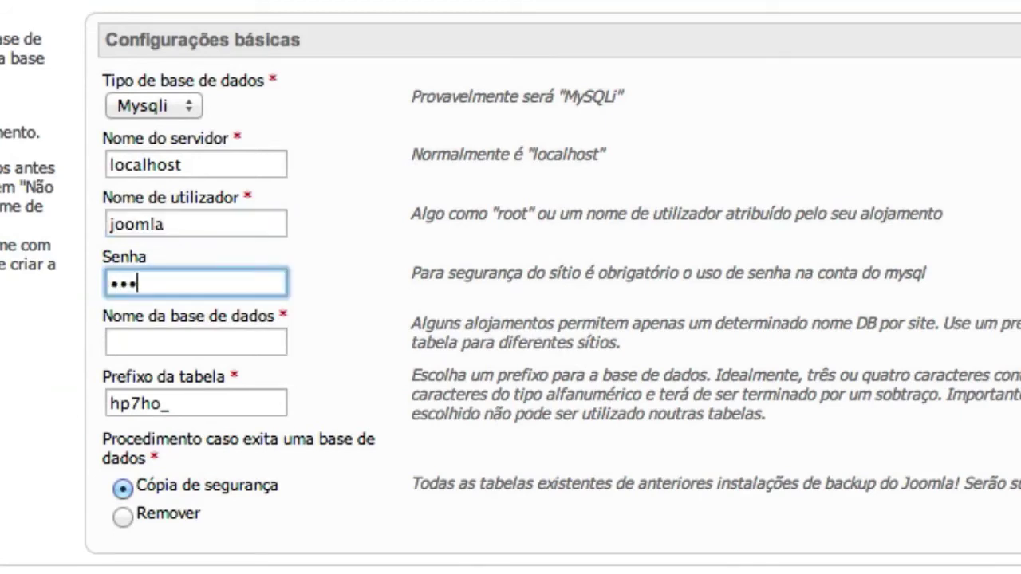
type("•")
key("Tab")
type("joomla")
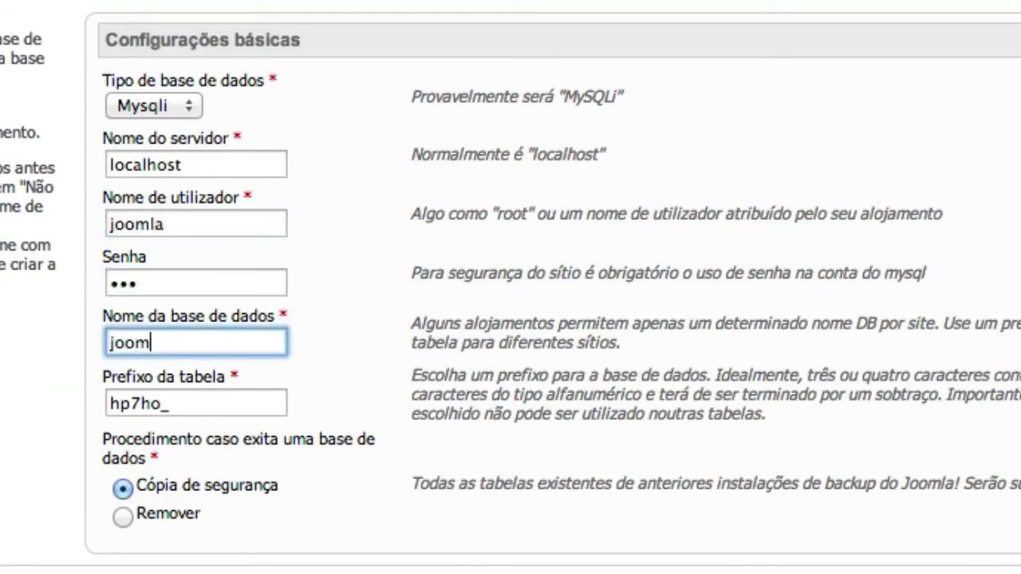
left_click(176, 407)
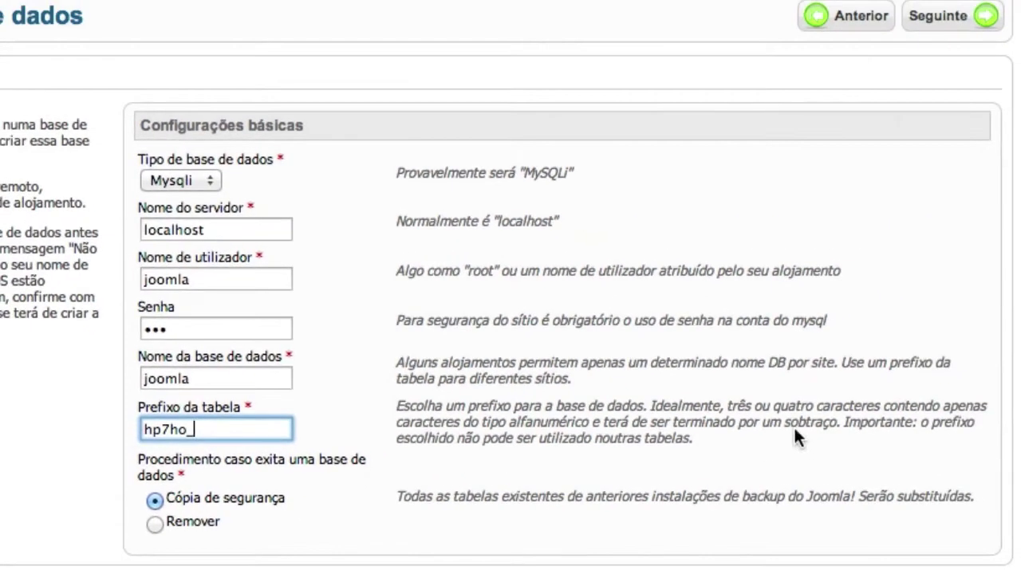
left_click(956, 14)
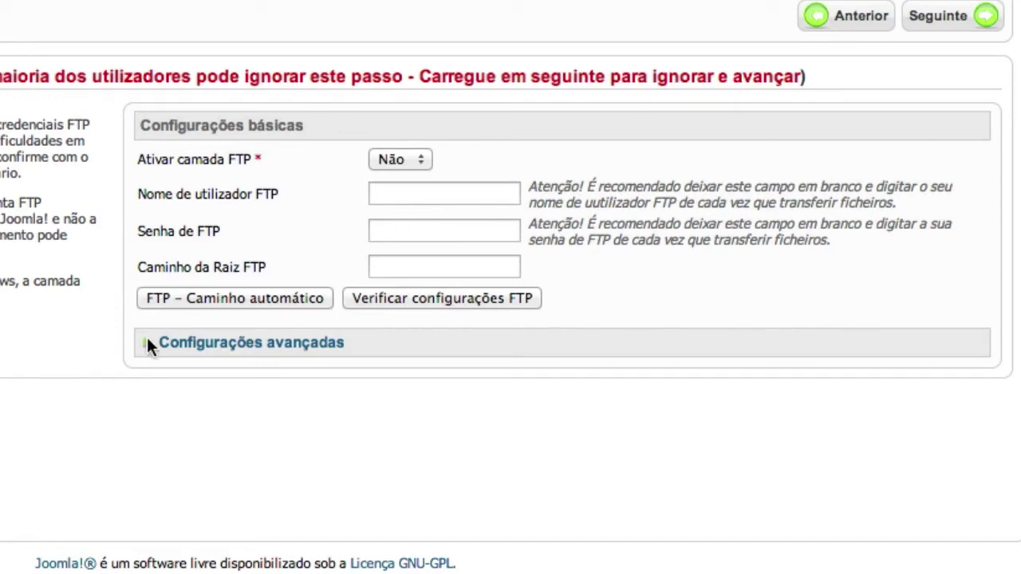
Skip the FTP step with the FTP layer left at Não and begin entering the site name
left_click(942, 10)
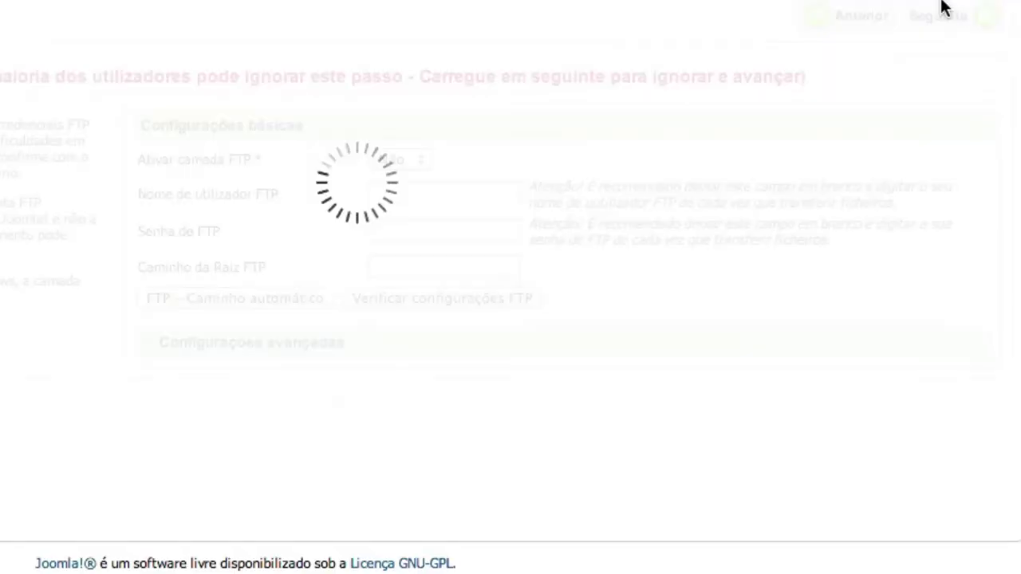
left_click(418, 165)
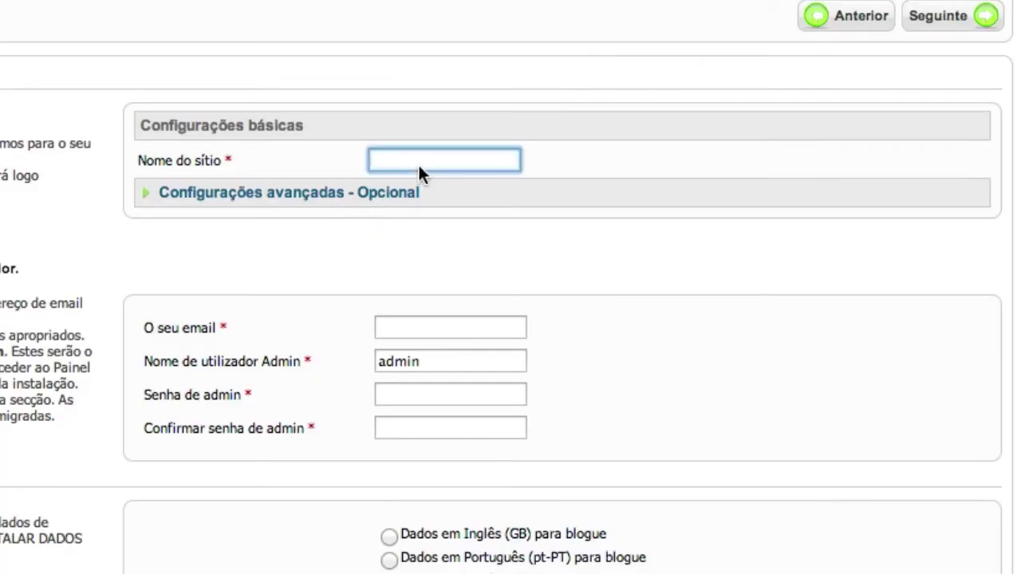
Enter 'O Meu Site Joomla' as the site name
type("Site Joomla")
left_click(372, 160)
type("O Meu")
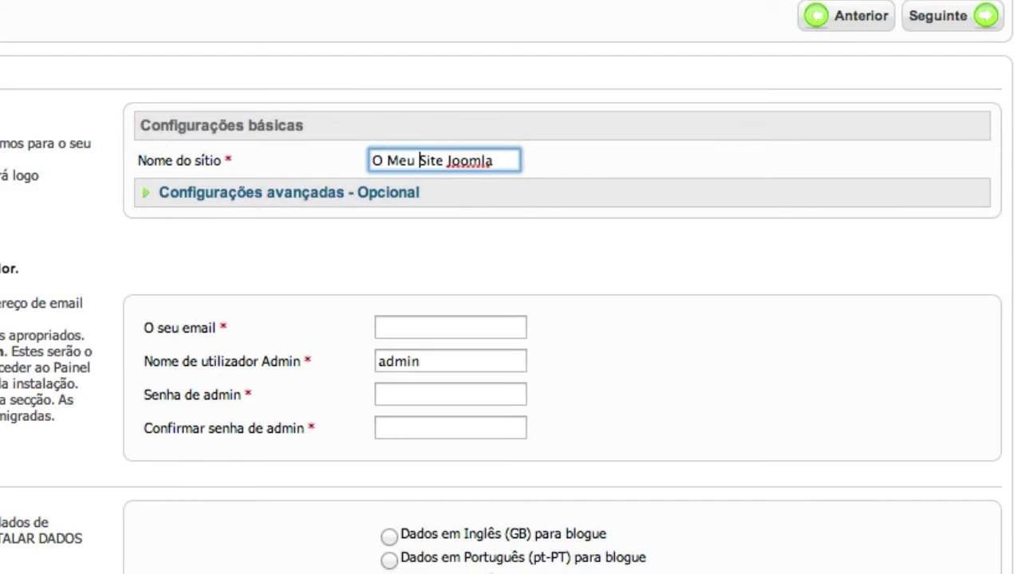
Fill in the admin e-mail from autofill, keep username admin, and enter the admin password twice
left_click(419, 324)
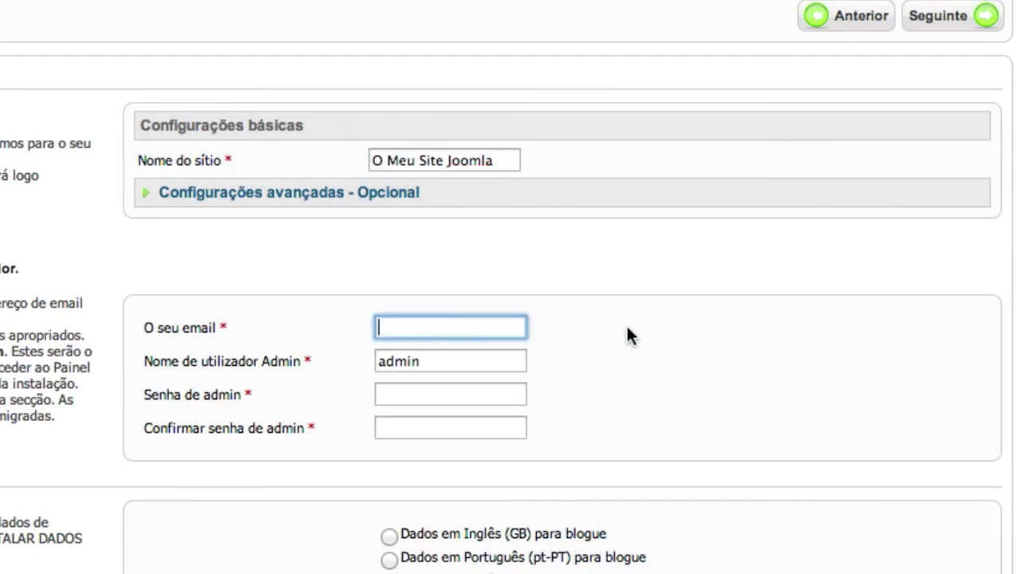
type("cs")
key("Down")
key("Return")
key("Tab")
key("Tab")
key("Tab")
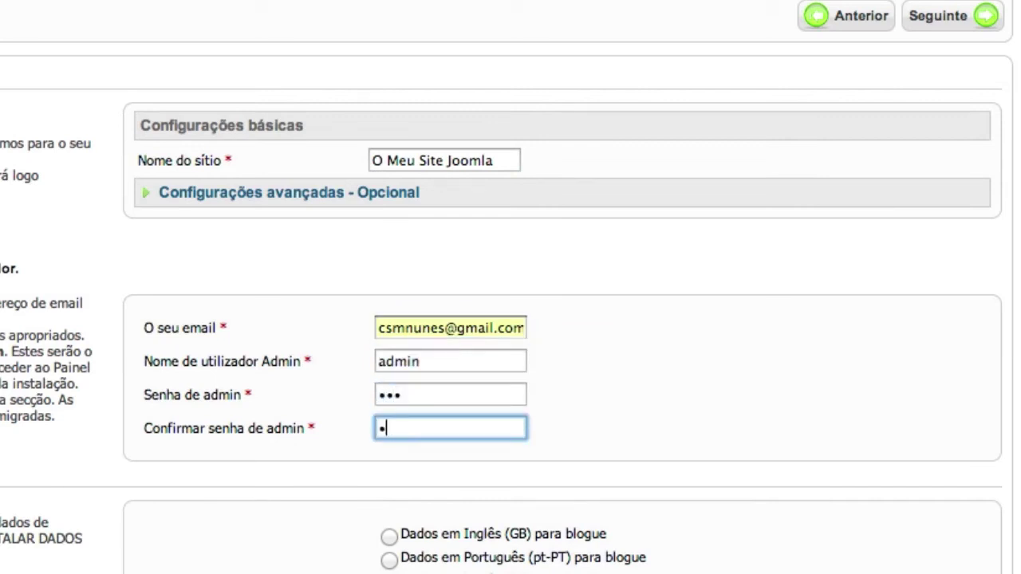
scroll(759, 511, "down", 4)
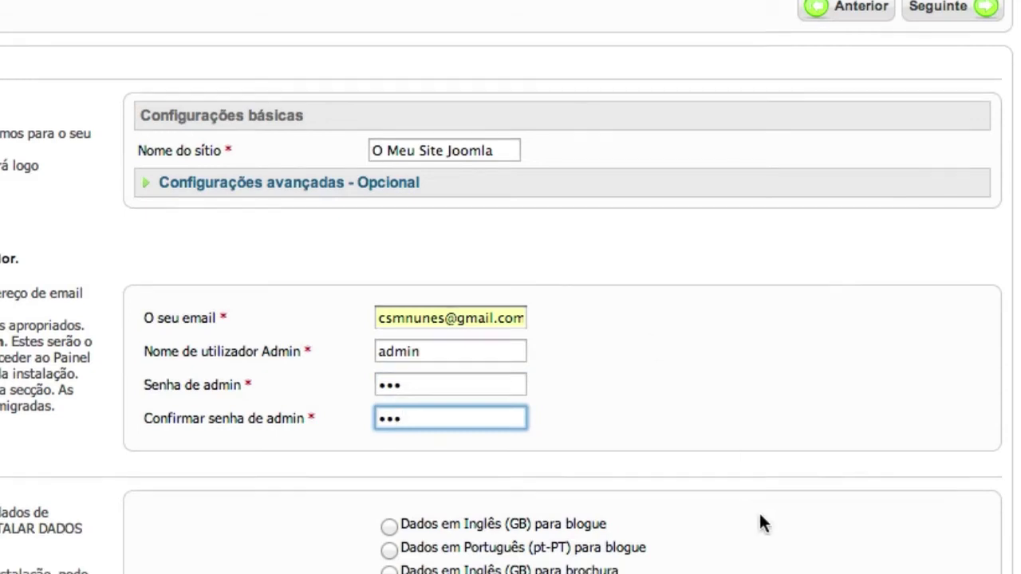
scroll(759, 511, "up", 1)
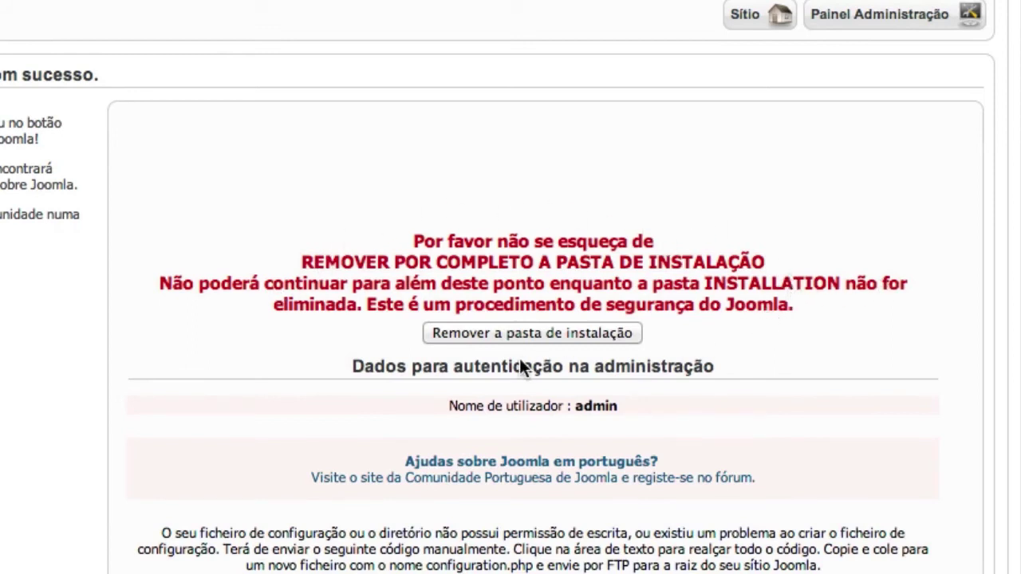
Try removing the installation folder, which reports Erro
left_click(484, 335)
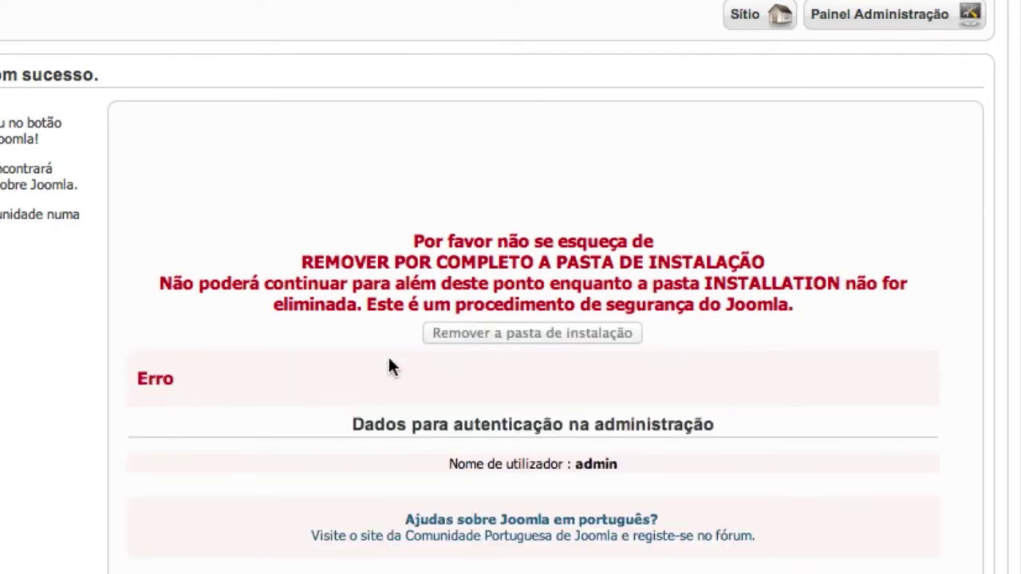
scroll(441, 400, "down", 1)
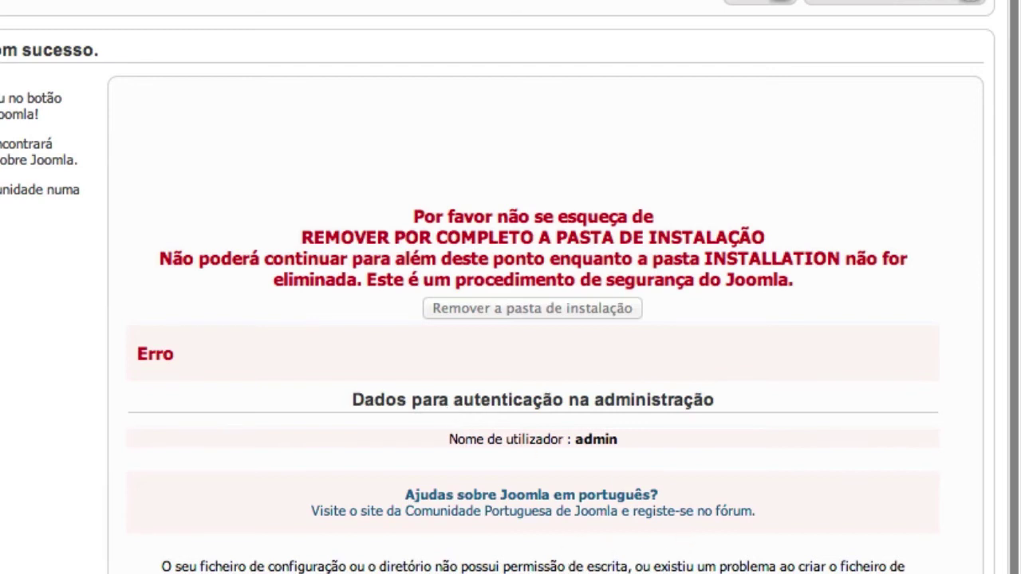
scroll(304, 455, "down", 5)
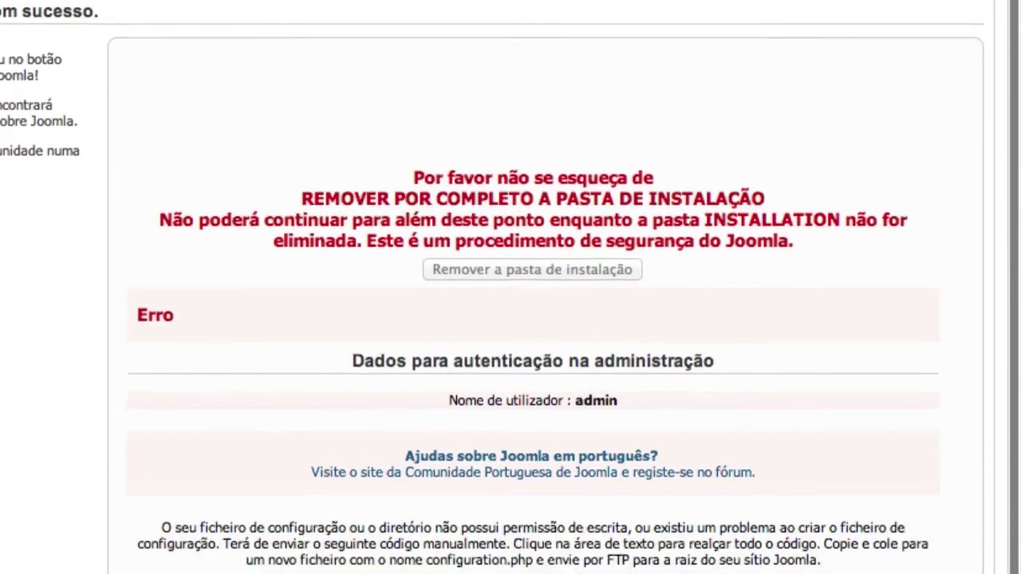
Select all the generated configuration.php code in the text area and copy it
left_click(316, 449)
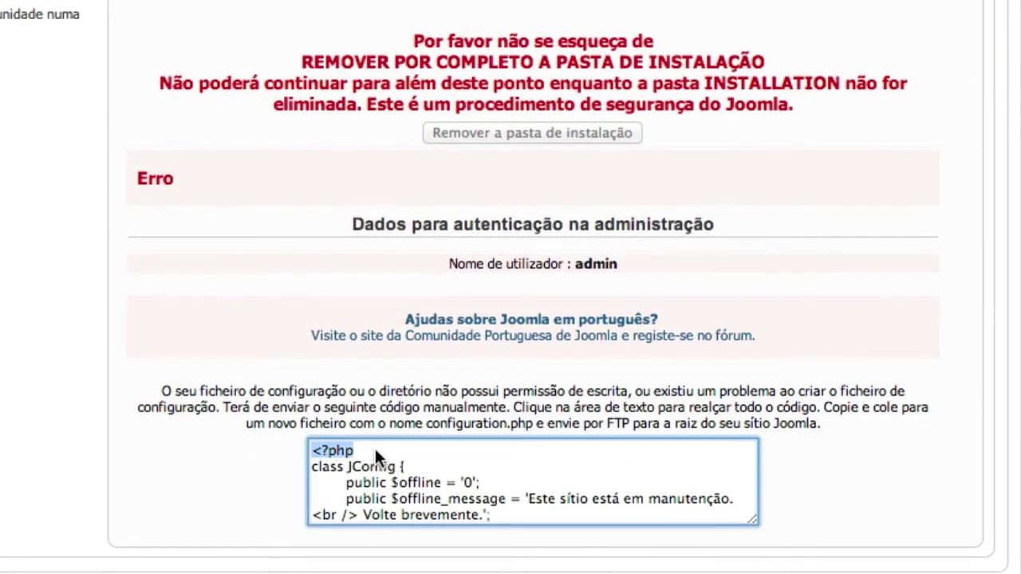
scroll(533, 482, "down", 10)
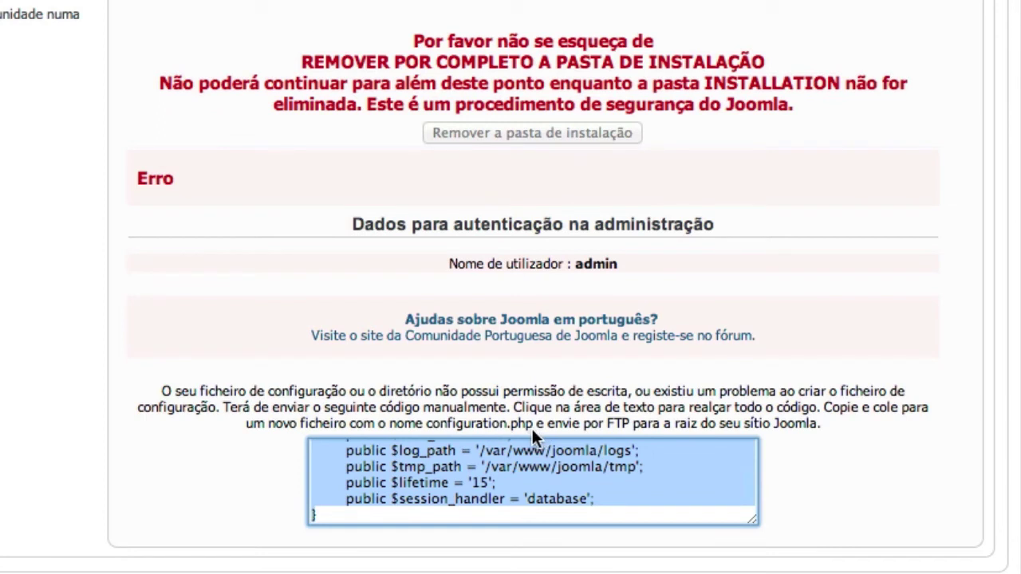
scroll(528, 479, "up", 5)
scroll(527, 469, "up", 8)
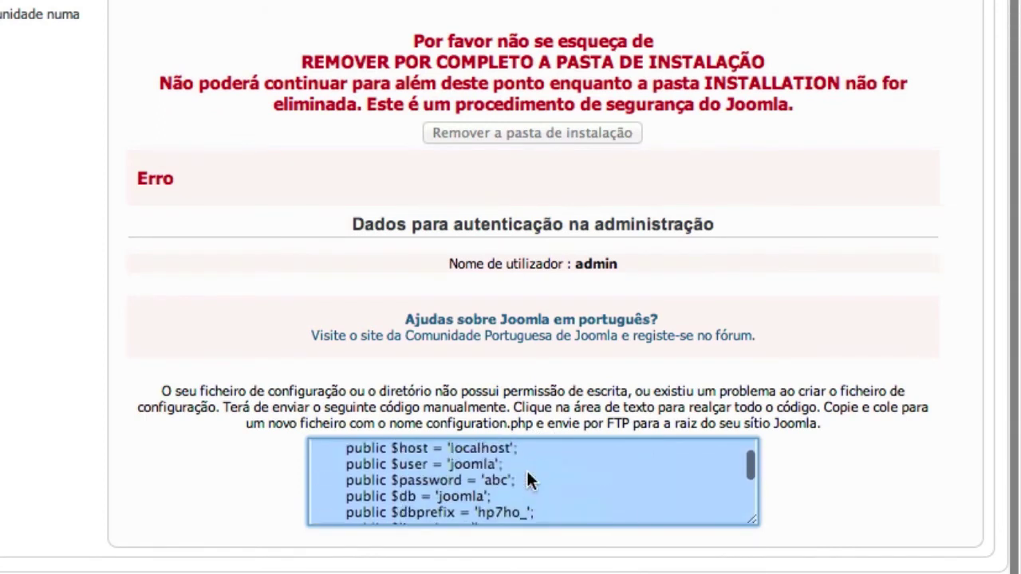
scroll(635, 412, "down", 2)
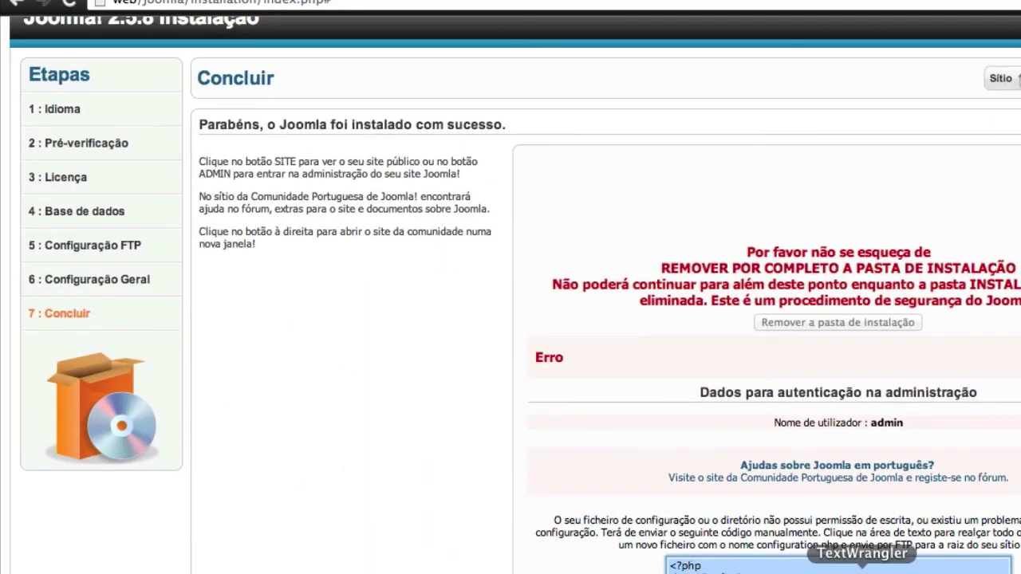
Paste the JConfig code into a new TextWrangler document and save it as configuration.php in Descargas
left_click(862, 569)
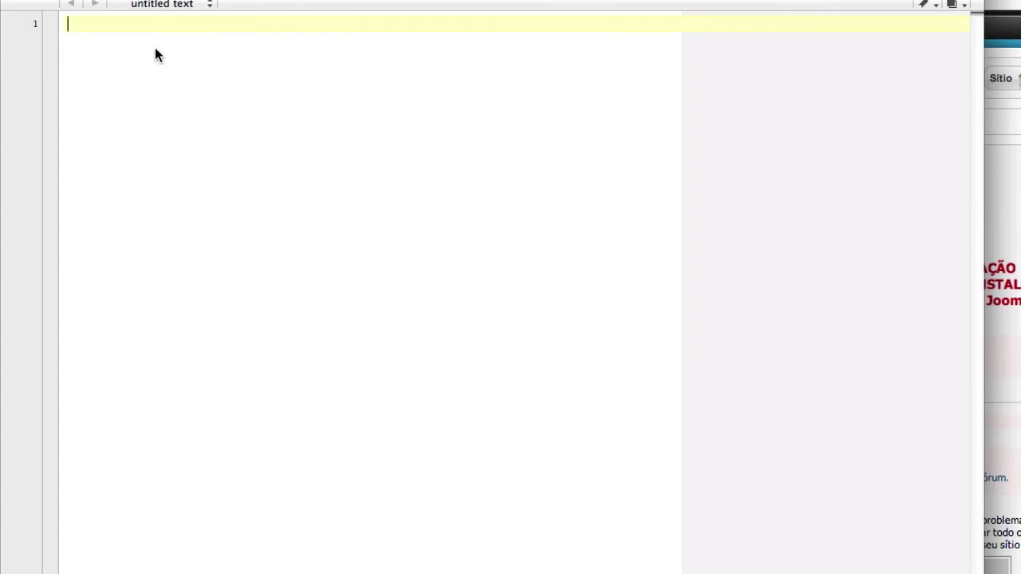
key("super+v")
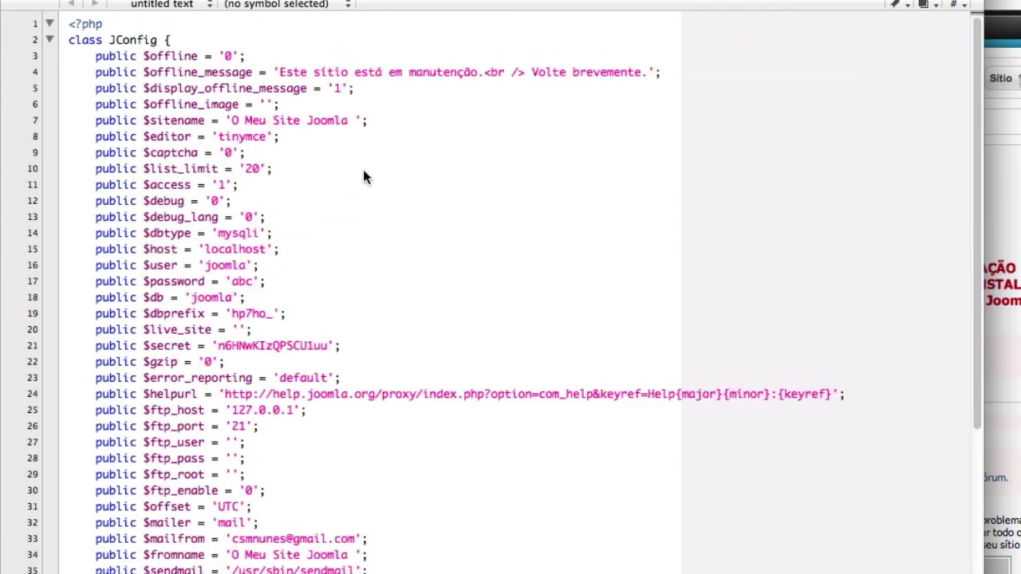
left_click(183, 0)
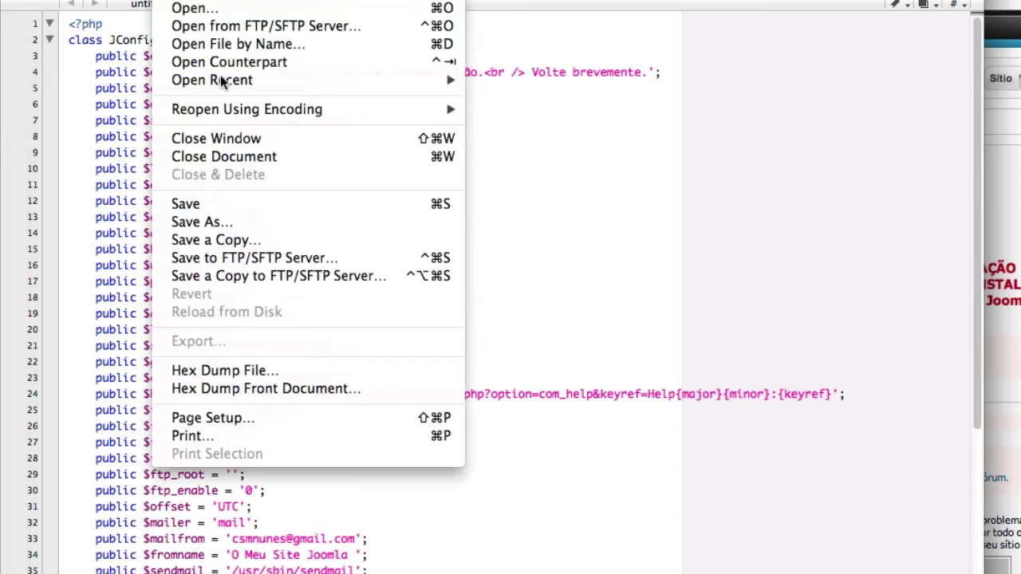
left_click(221, 221)
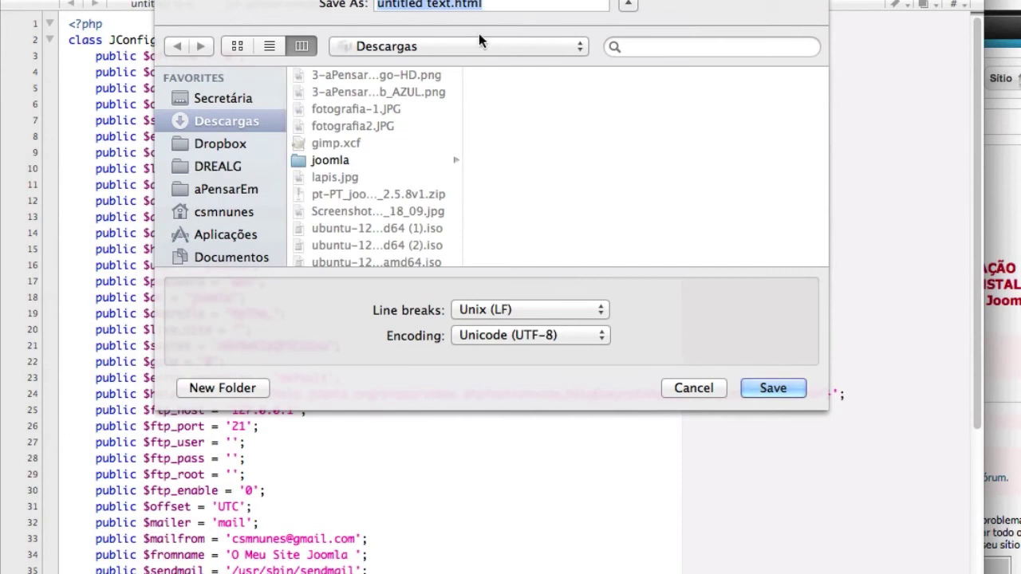
type("configu")
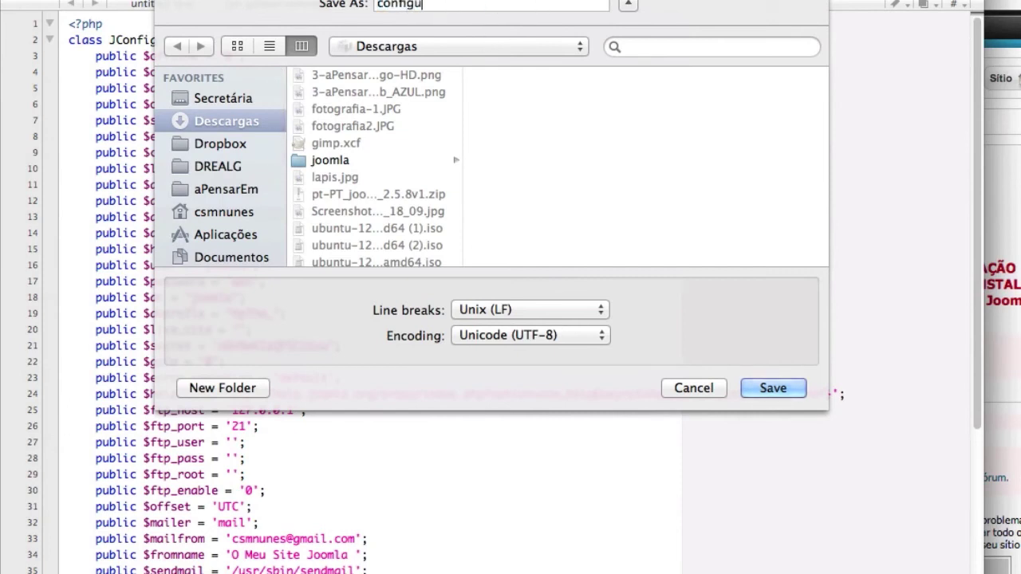
type("ration.php")
left_click(768, 388)
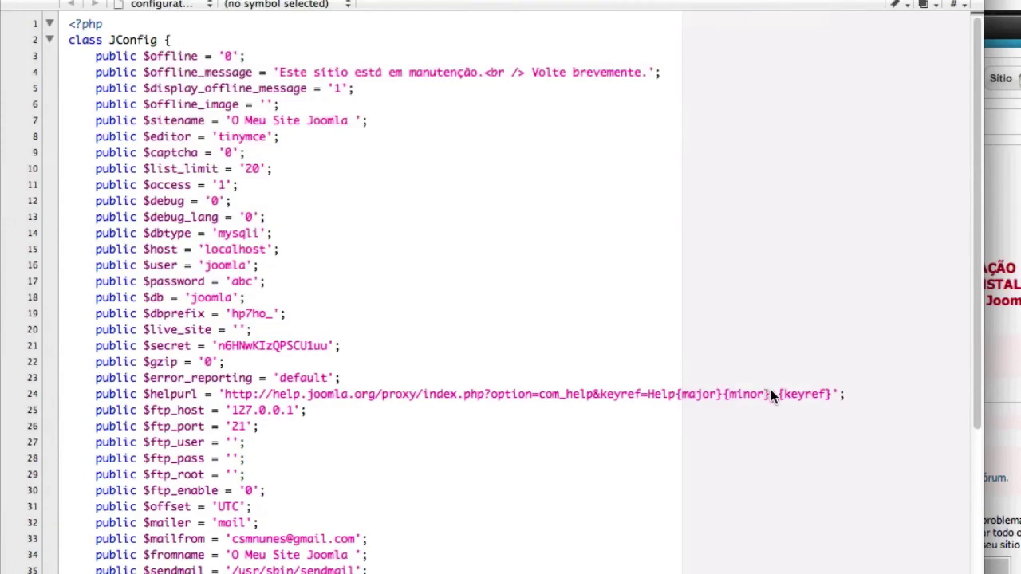
Upload configuration.php from Downloads into the remote /var/www/joomla folder via FileZilla
left_click(1012, 303)
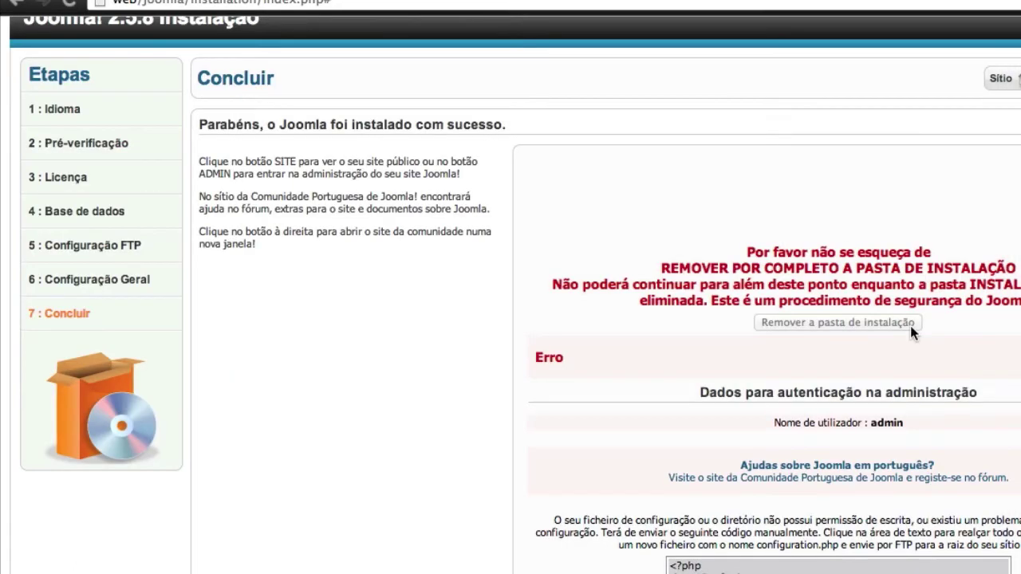
left_click(840, 568)
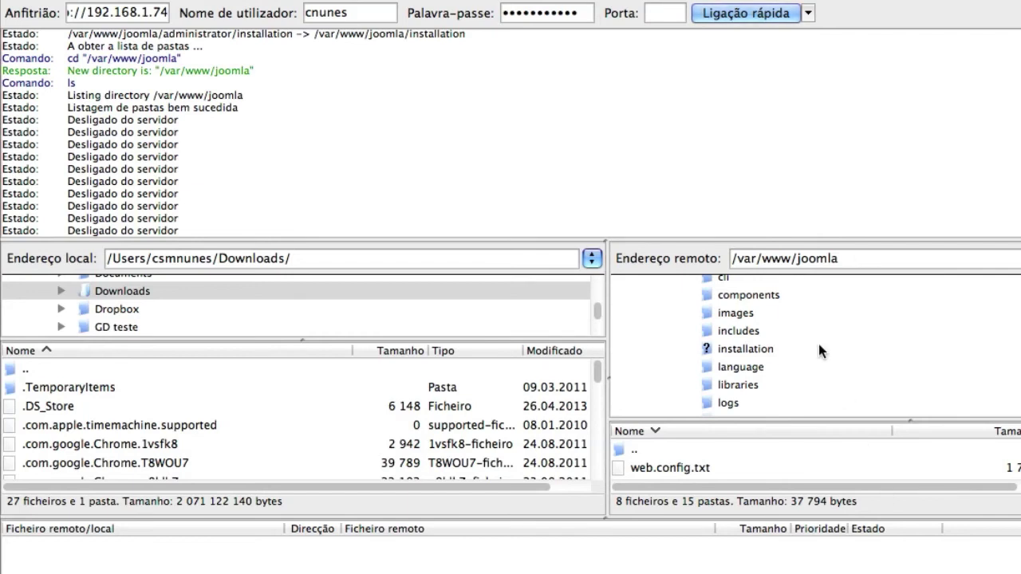
scroll(819, 344, "up", 4)
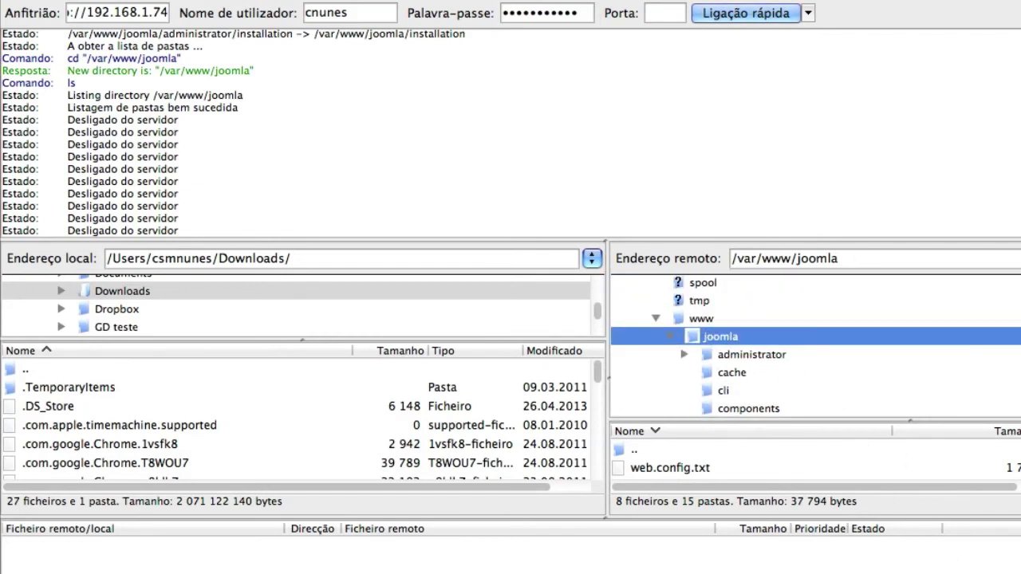
left_click(957, 567)
left_click_drag(983, 527, 739, 338)
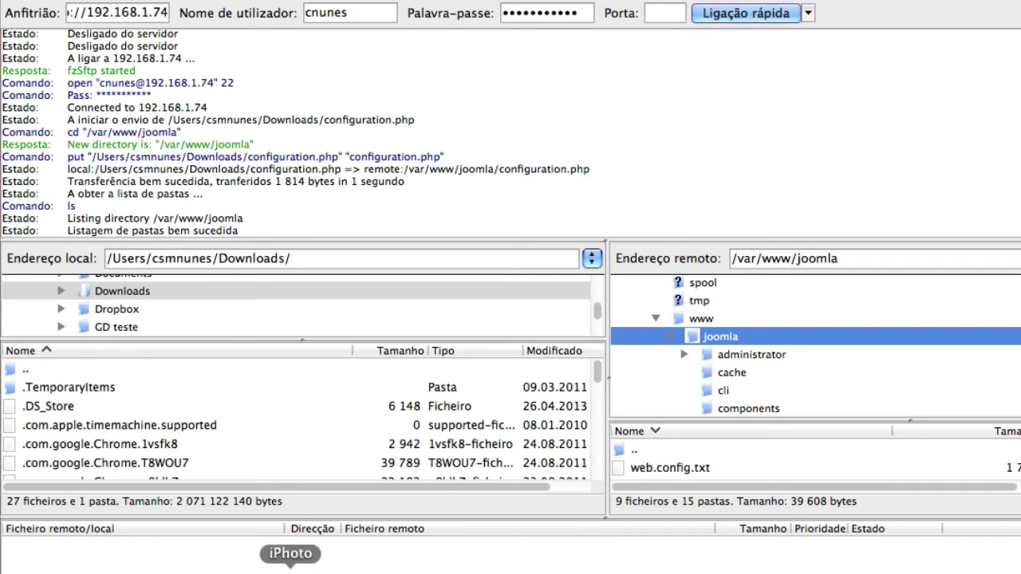
left_click(259, 571)
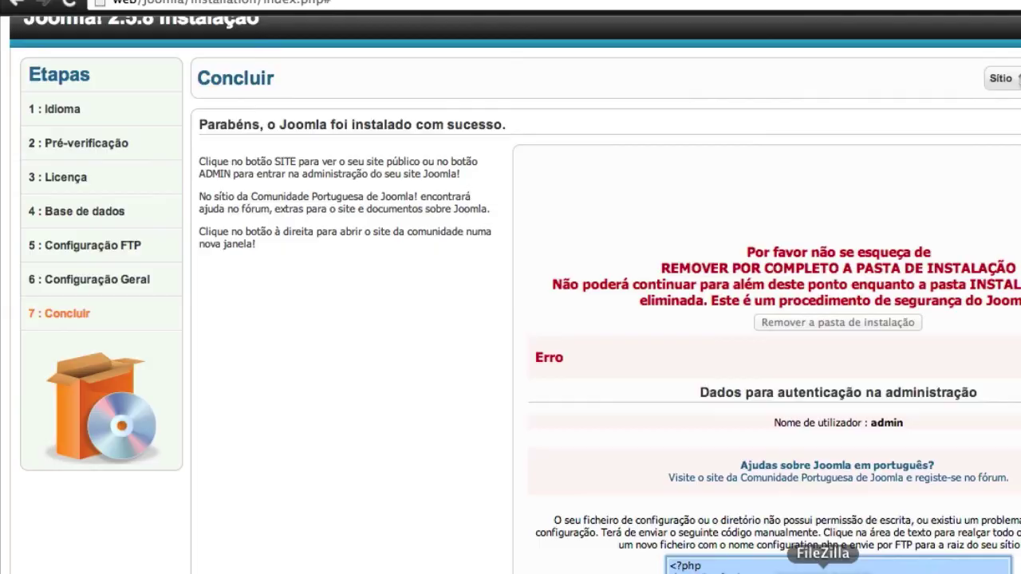
Delete the installation folder from /var/www/joomla in FileZilla's remote tree, confirming with Sim
left_click(878, 570)
scroll(765, 363, "down", 6)
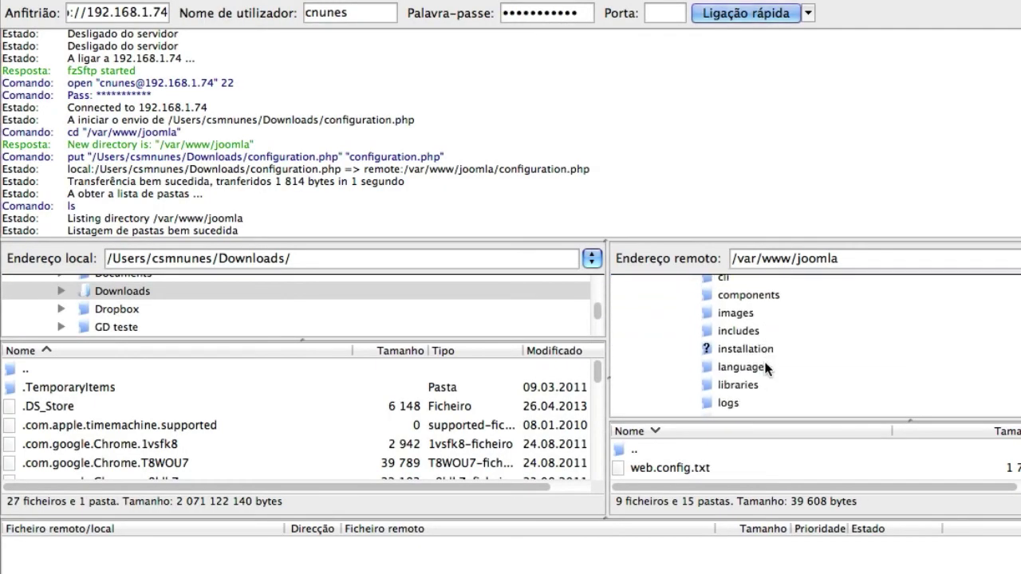
left_click(747, 349)
right_click(744, 349)
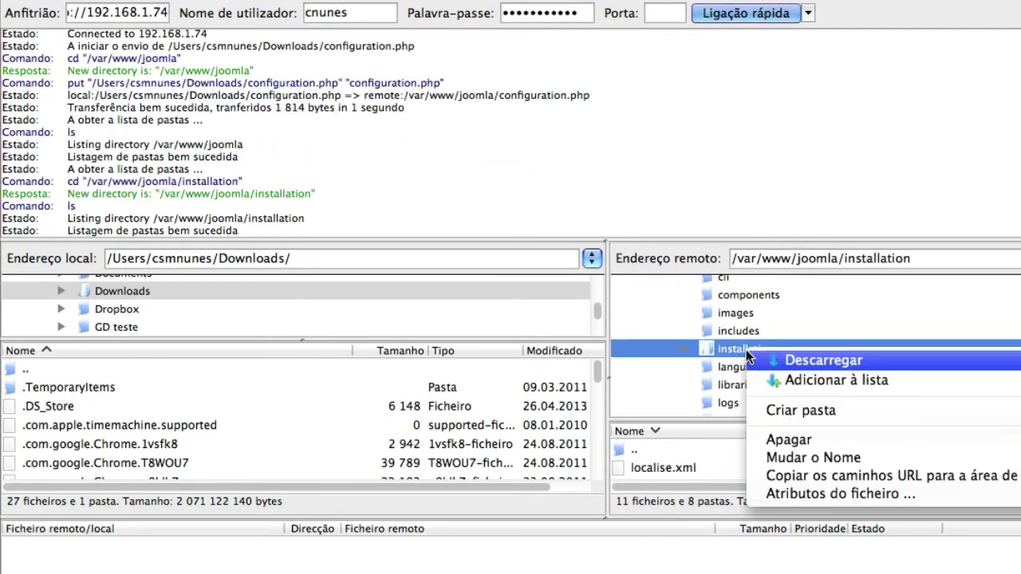
left_click(806, 441)
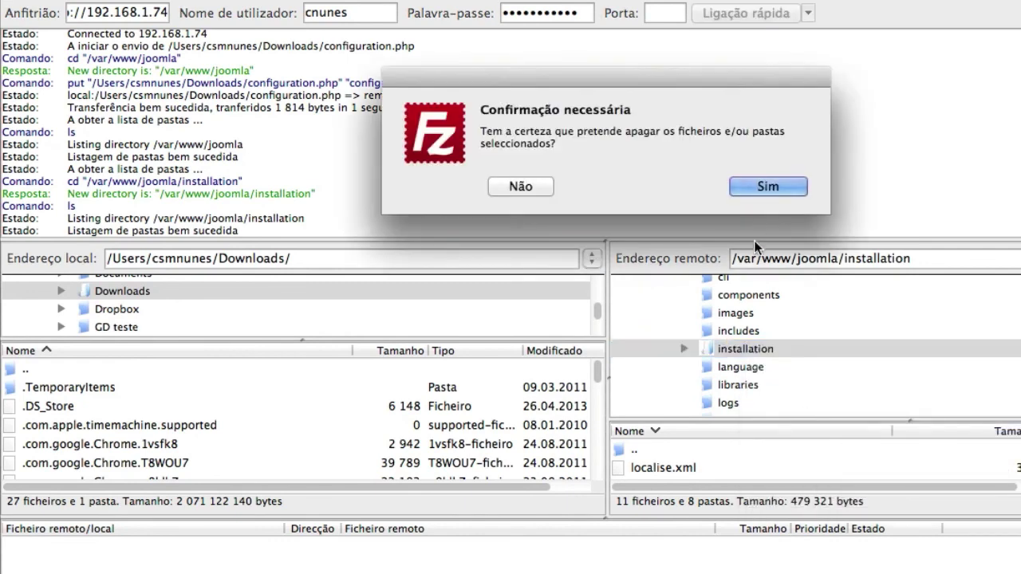
left_click(760, 186)
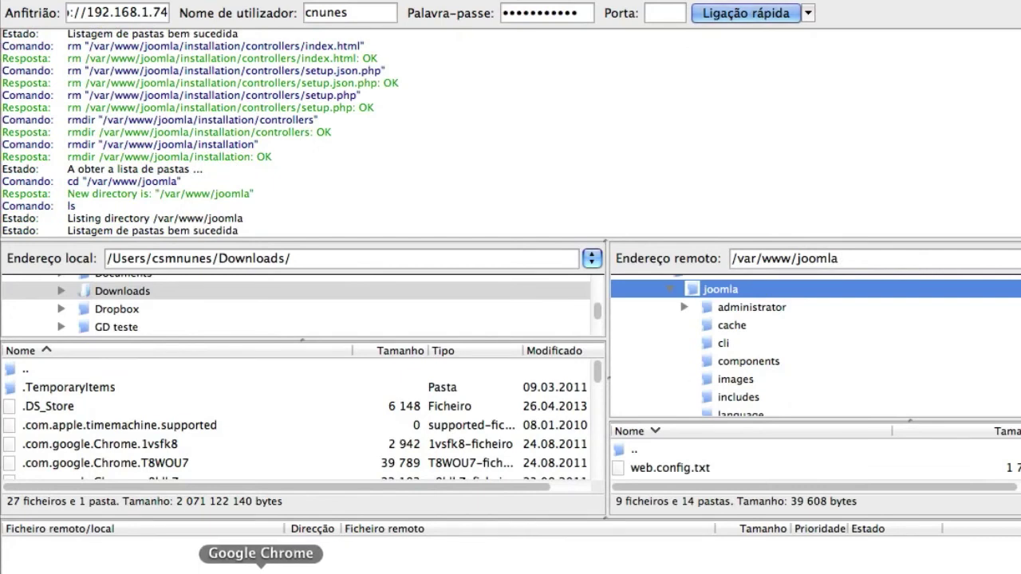
left_click(258, 568)
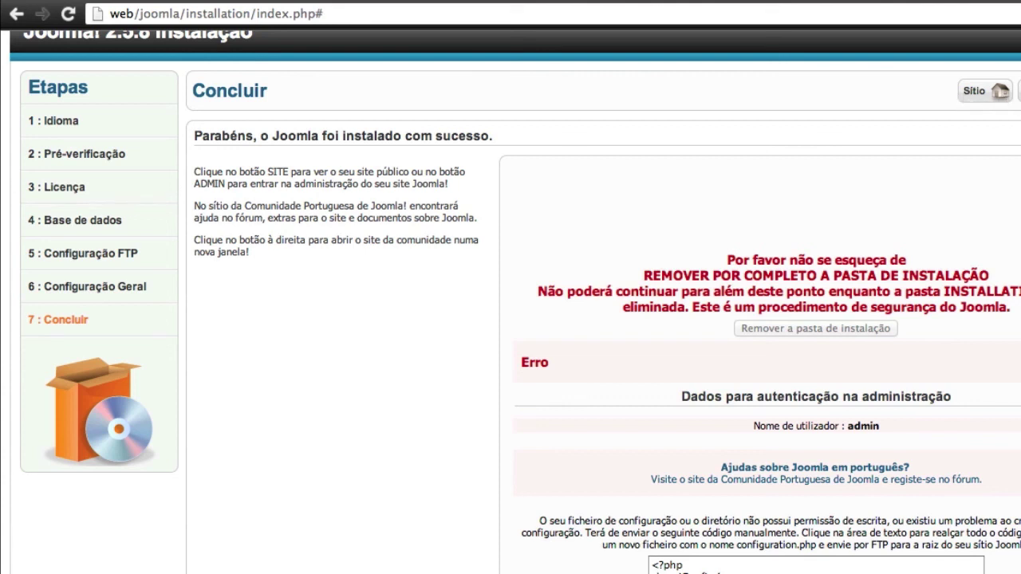
Load the site's front page and highlight the joomla part of its address
left_click(976, 91)
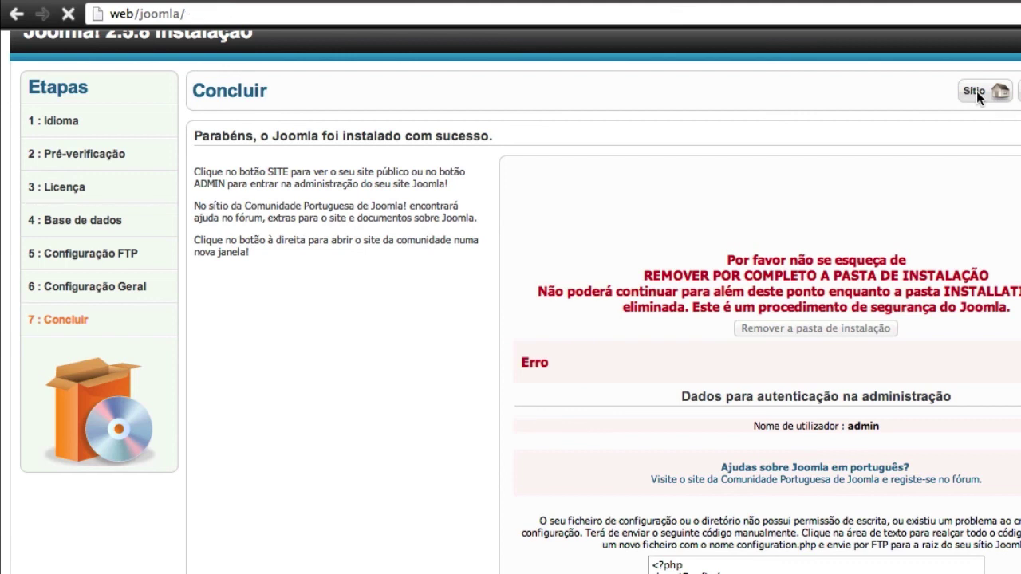
left_click(121, 18)
left_click(140, 16)
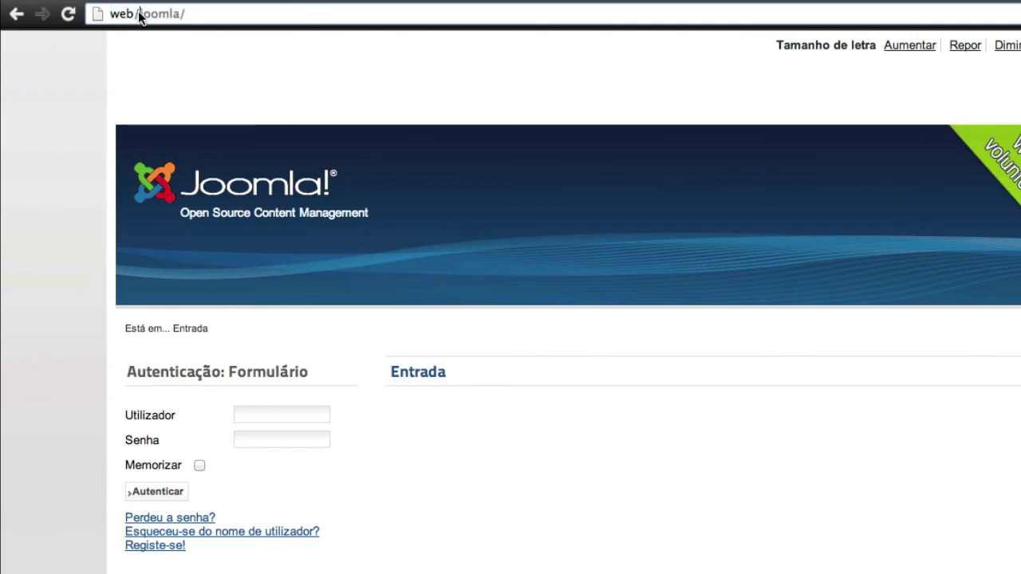
left_click_drag(138, 14, 244, 14)
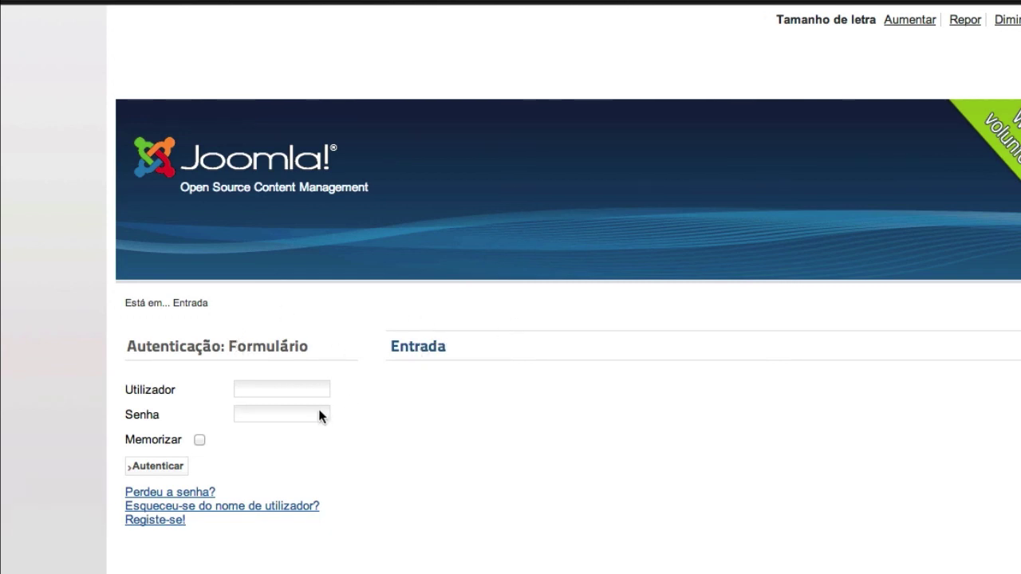
Focus the Utilizador and Senha fields of the Autenticação login form
left_click(280, 388)
left_click(278, 414)
left_click(278, 389)
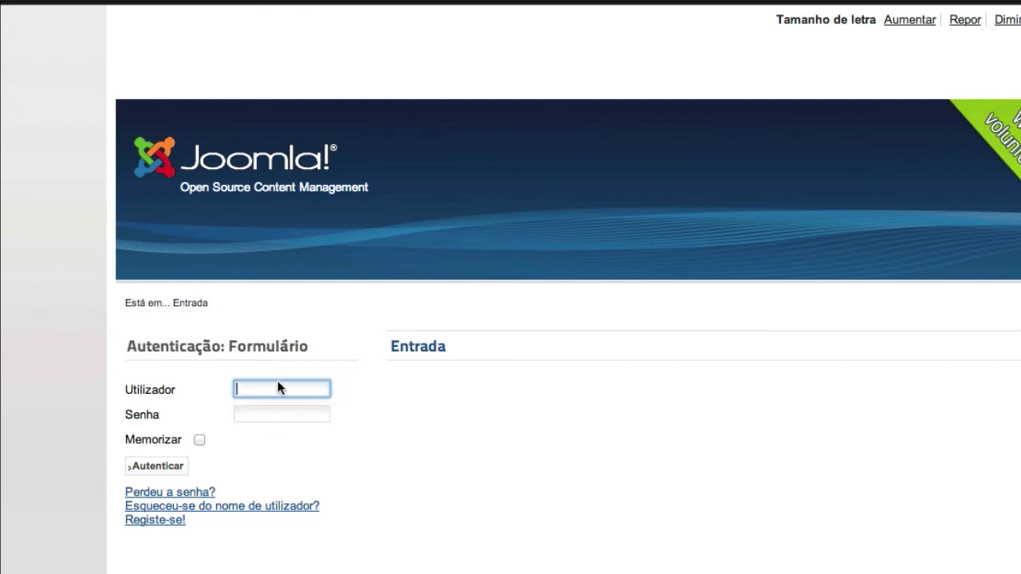